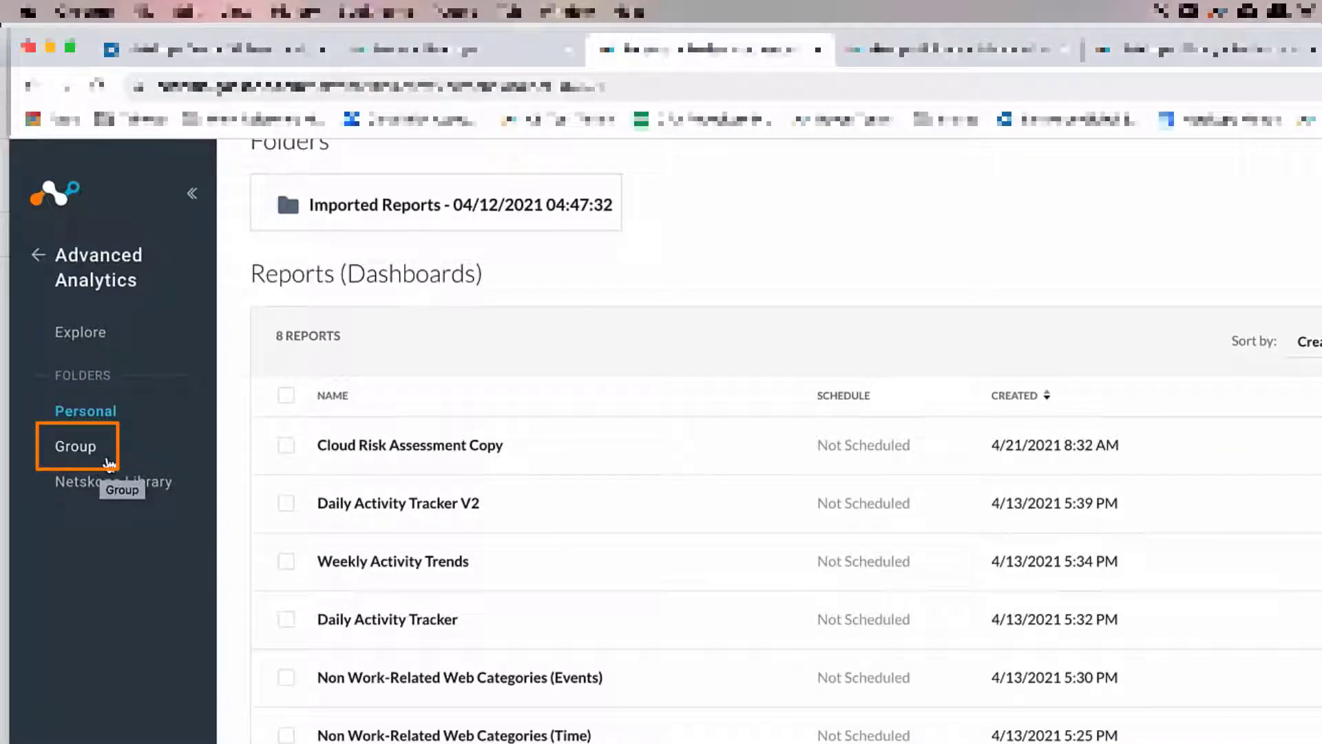
- View the Group shared folder and the Netskope Library reports, then return Home
{"action": "left_click", "coordinate": [935, 54]}
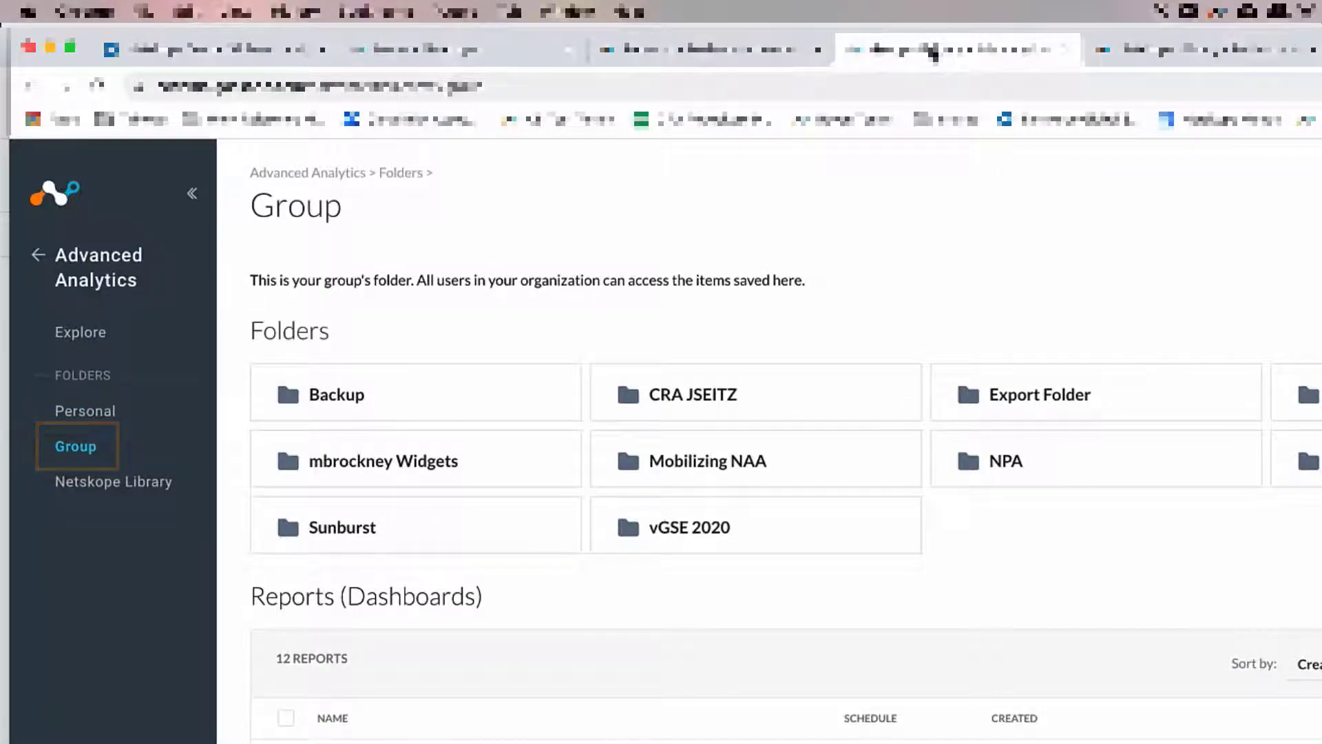
{"action": "left_click", "coordinate": [1185, 52]}
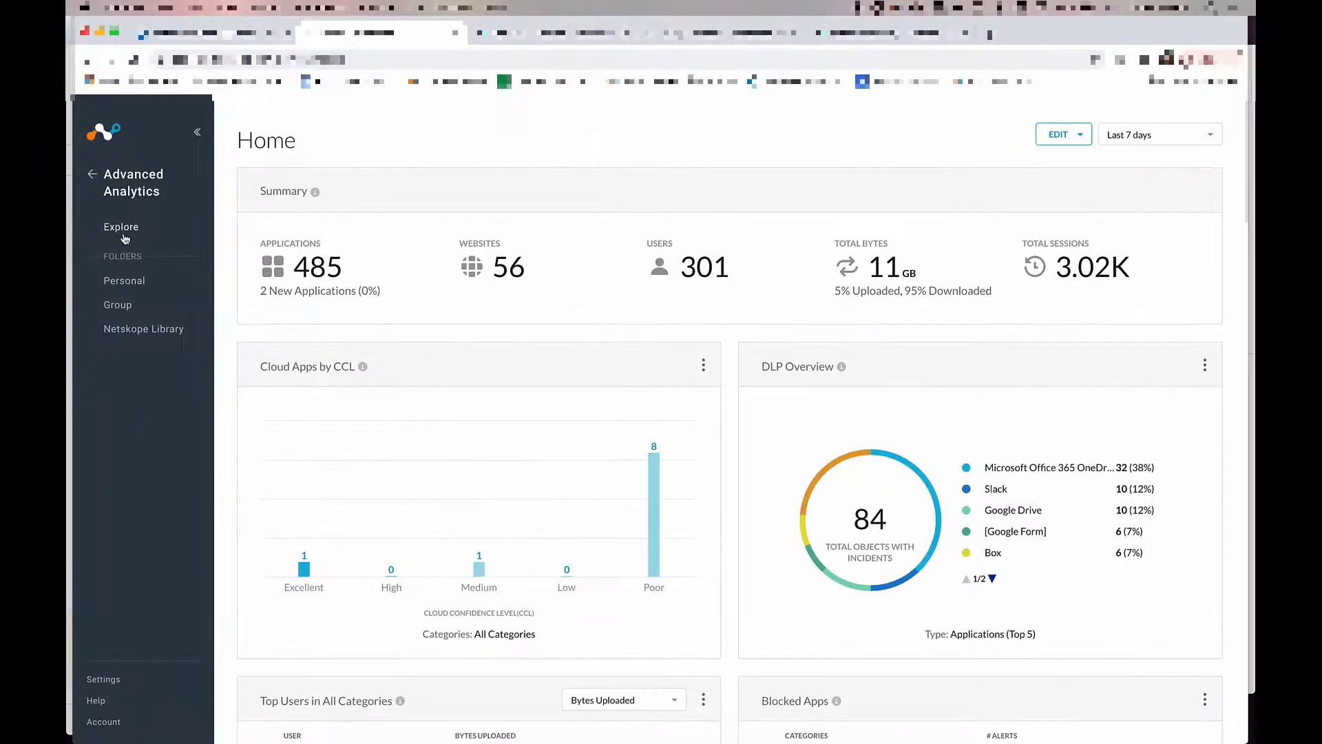
- Start a new Explore and look through the available data collections, keeping Page Events
{"action": "left_click", "coordinate": [152, 240]}
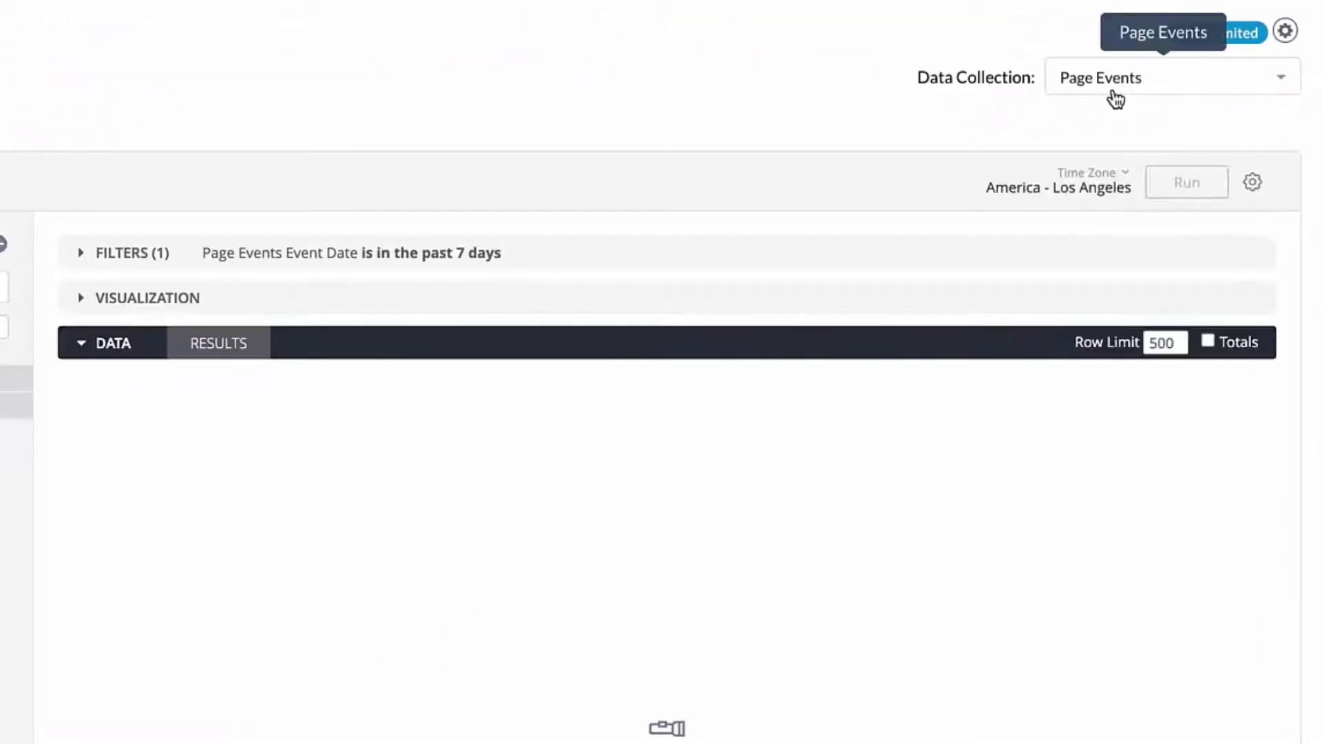
{"action": "left_click", "coordinate": [1116, 99]}
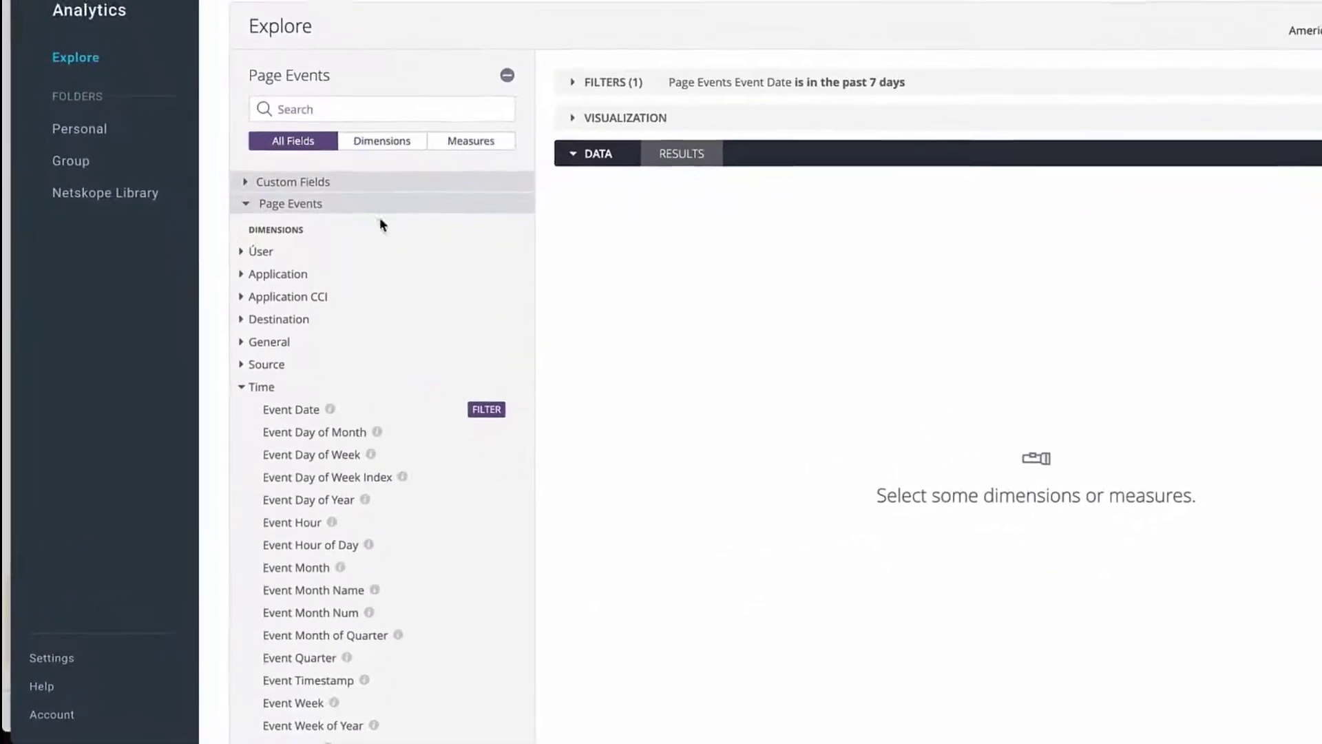
{"action": "scroll", "coordinate": [348, 518], "scroll_direction": "down", "scroll_amount": 2}
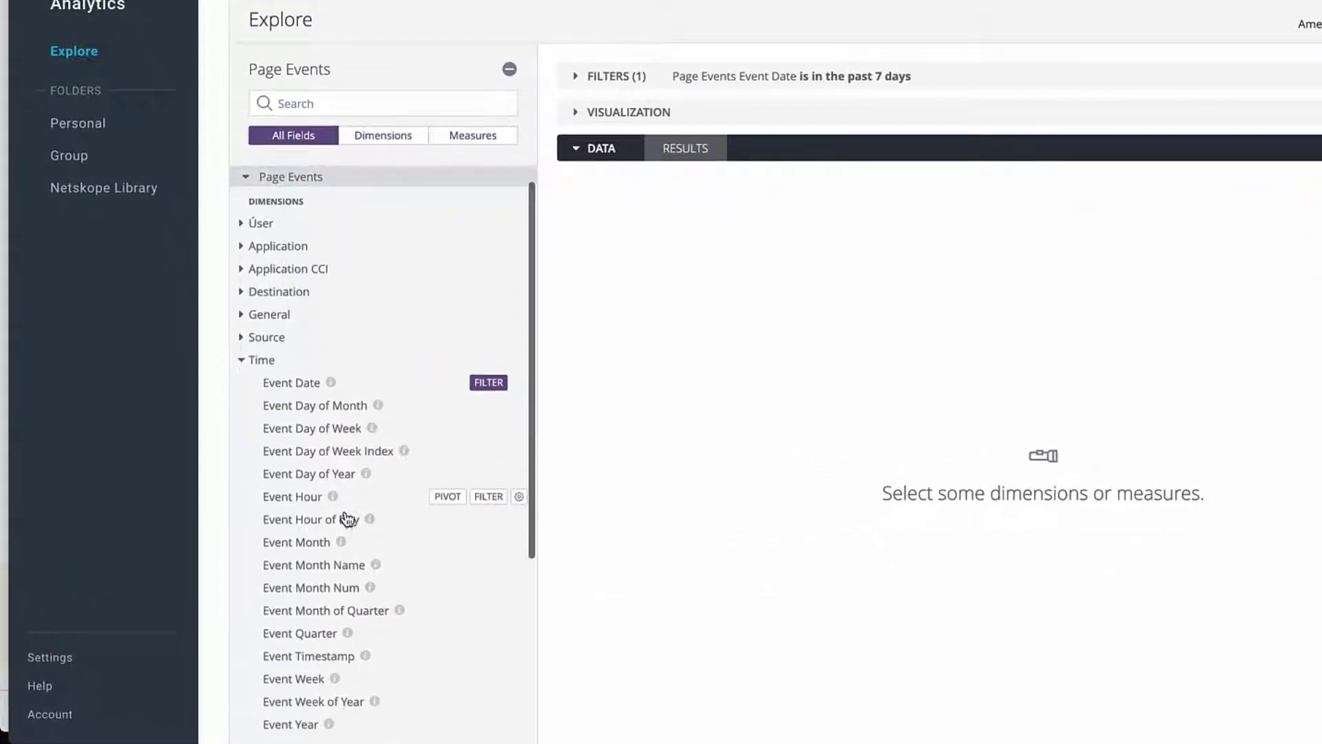
{"action": "scroll", "coordinate": [348, 519], "scroll_direction": "down", "scroll_amount": 5}
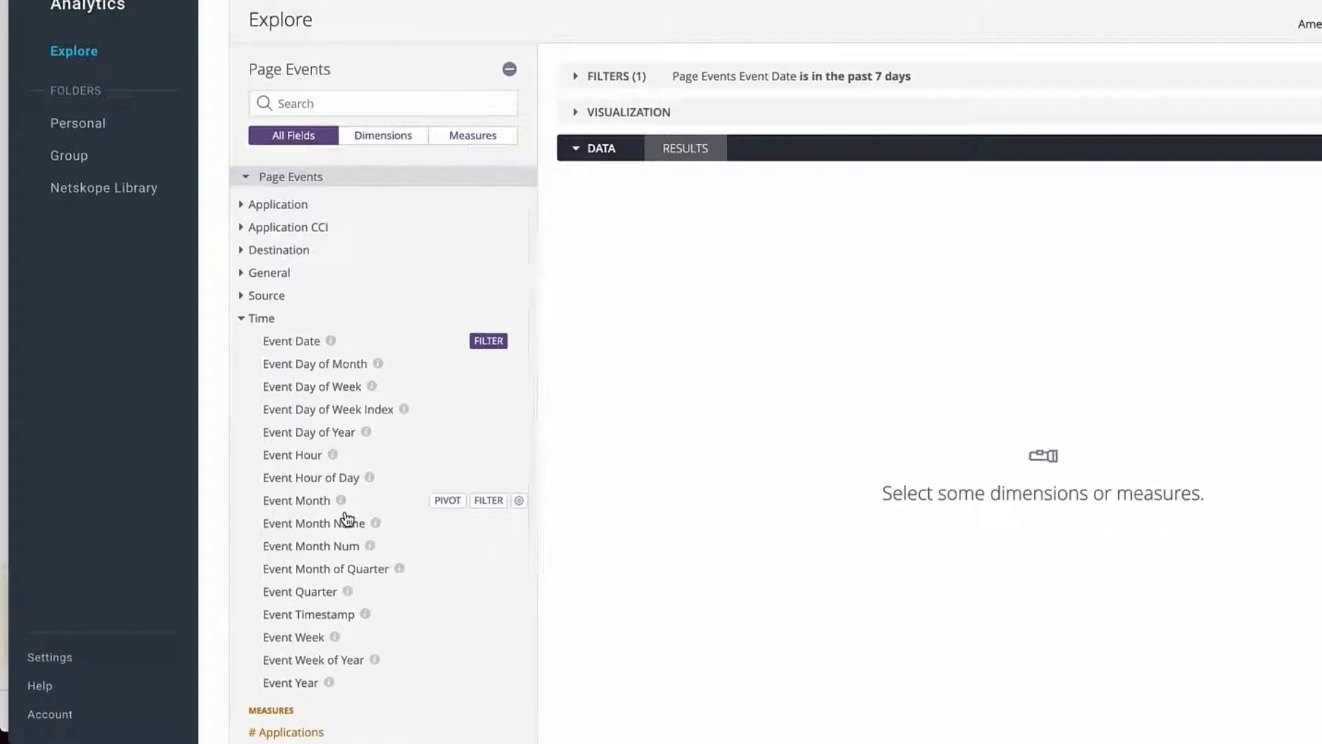
{"action": "scroll", "coordinate": [348, 519], "scroll_direction": "up", "scroll_amount": 6}
{"action": "scroll", "coordinate": [334, 369], "scroll_direction": "up", "scroll_amount": 1}
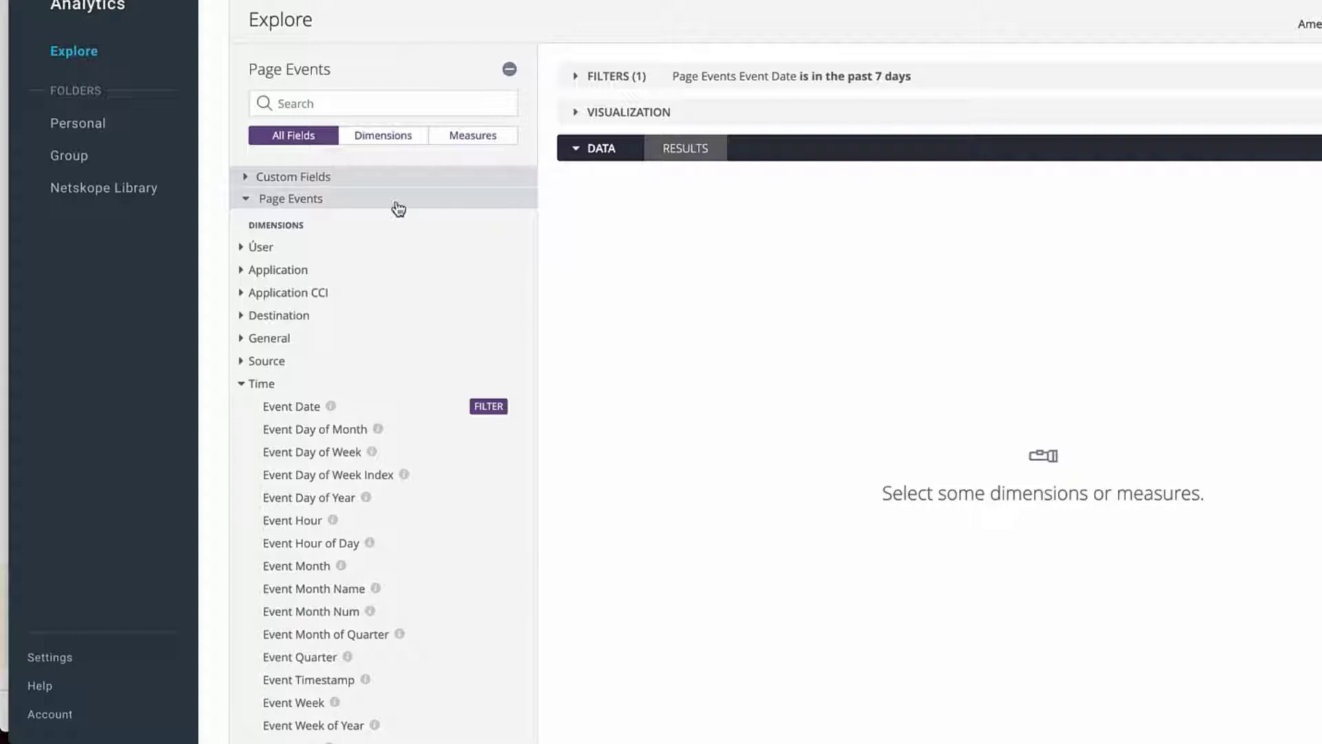
- Browse the Page Events dimension and measure fields, expanding the Application group
{"action": "left_click", "coordinate": [396, 136]}
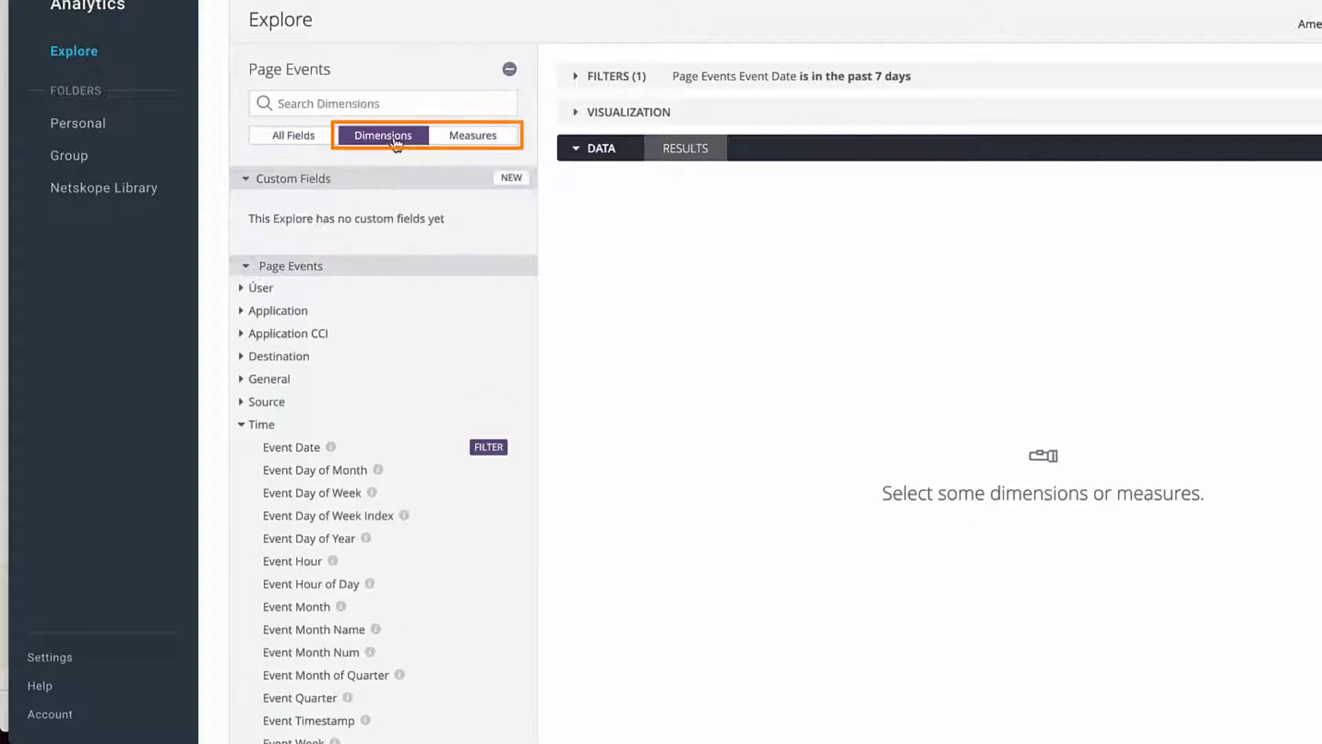
{"action": "left_click", "coordinate": [489, 137]}
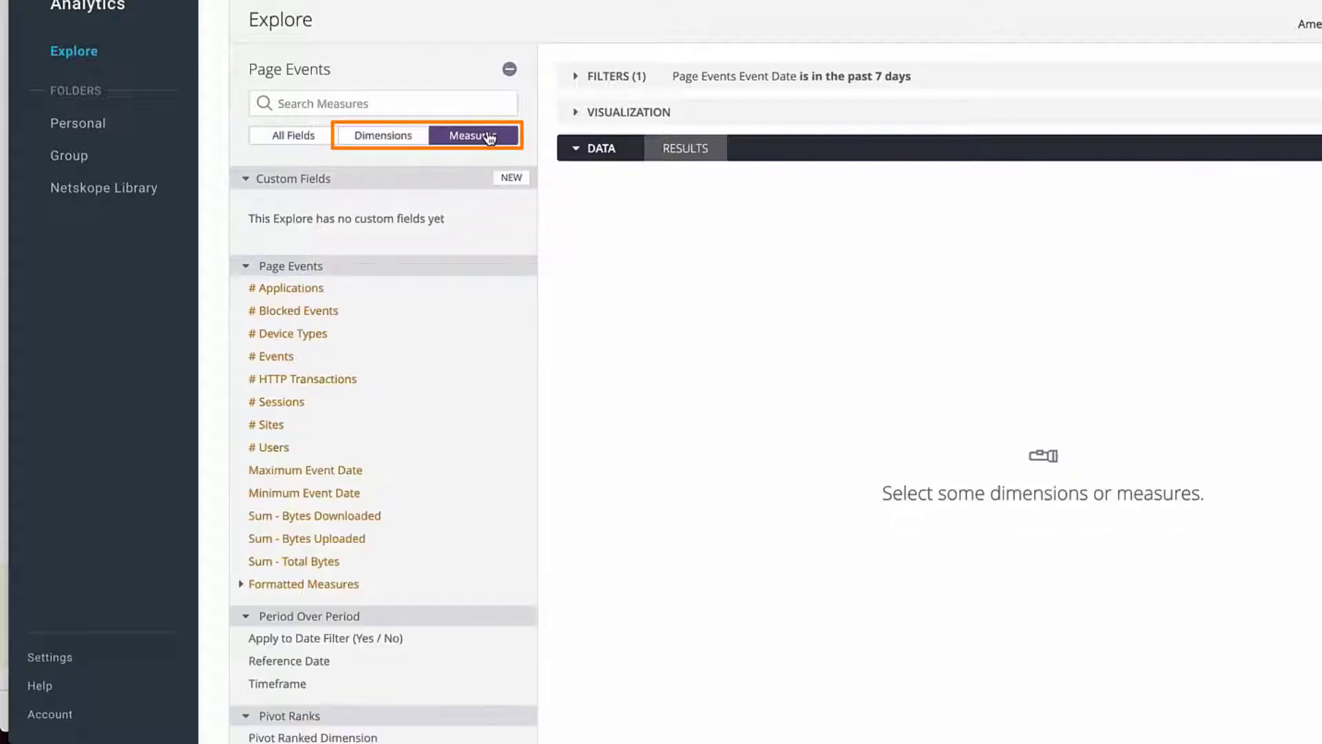
{"action": "left_click", "coordinate": [401, 138]}
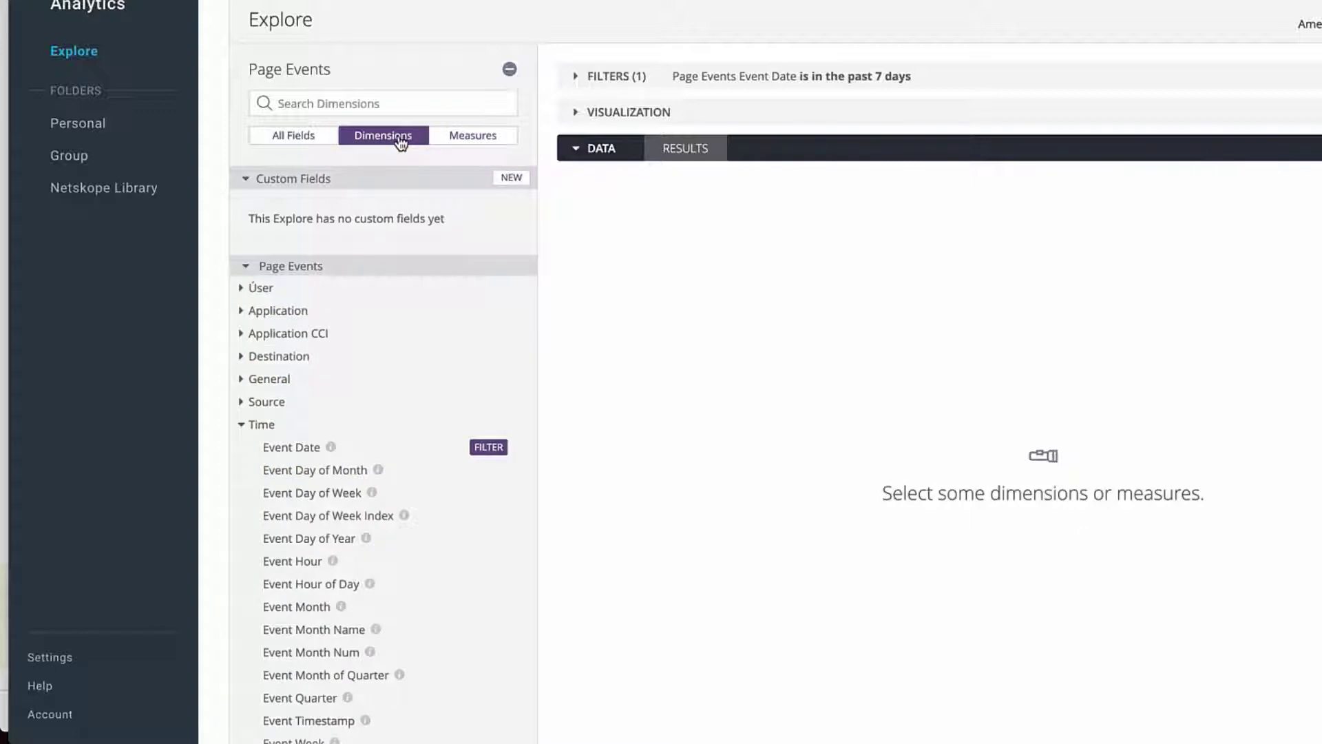
{"action": "left_click", "coordinate": [304, 311]}
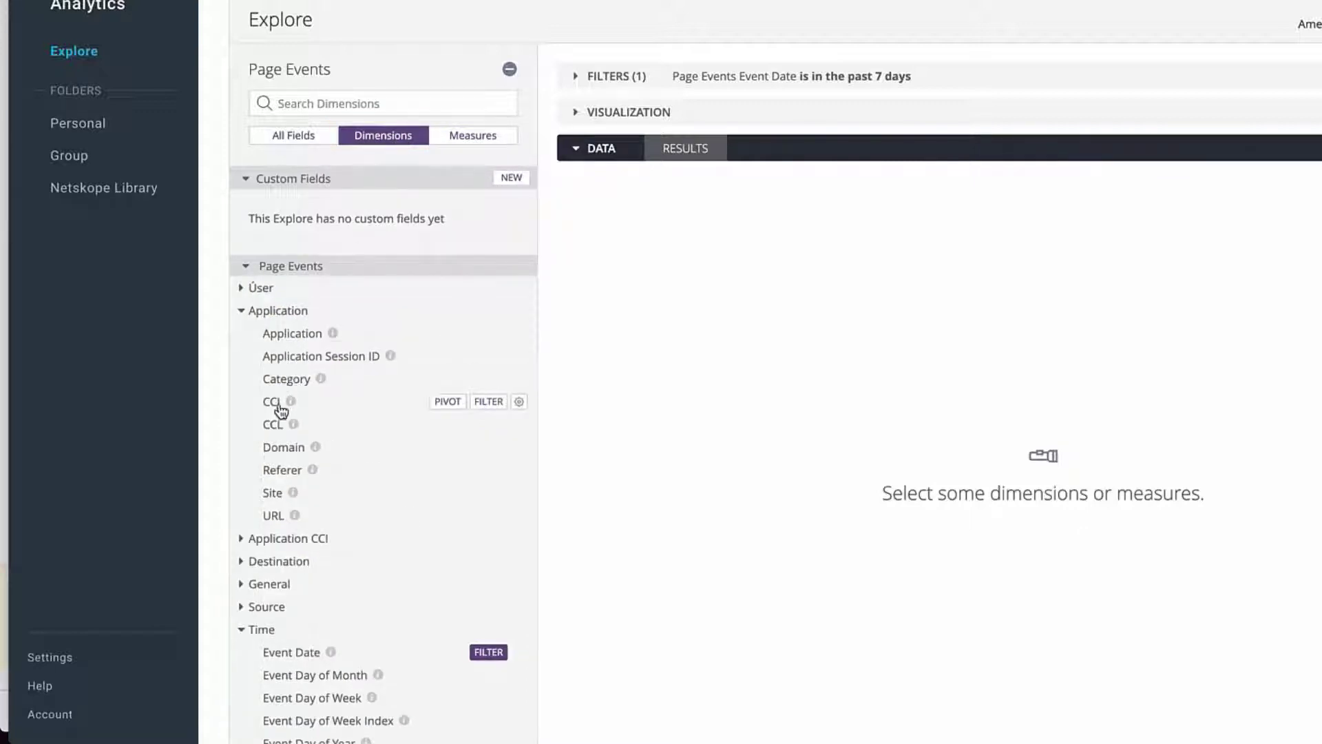
{"action": "left_click", "coordinate": [474, 143]}
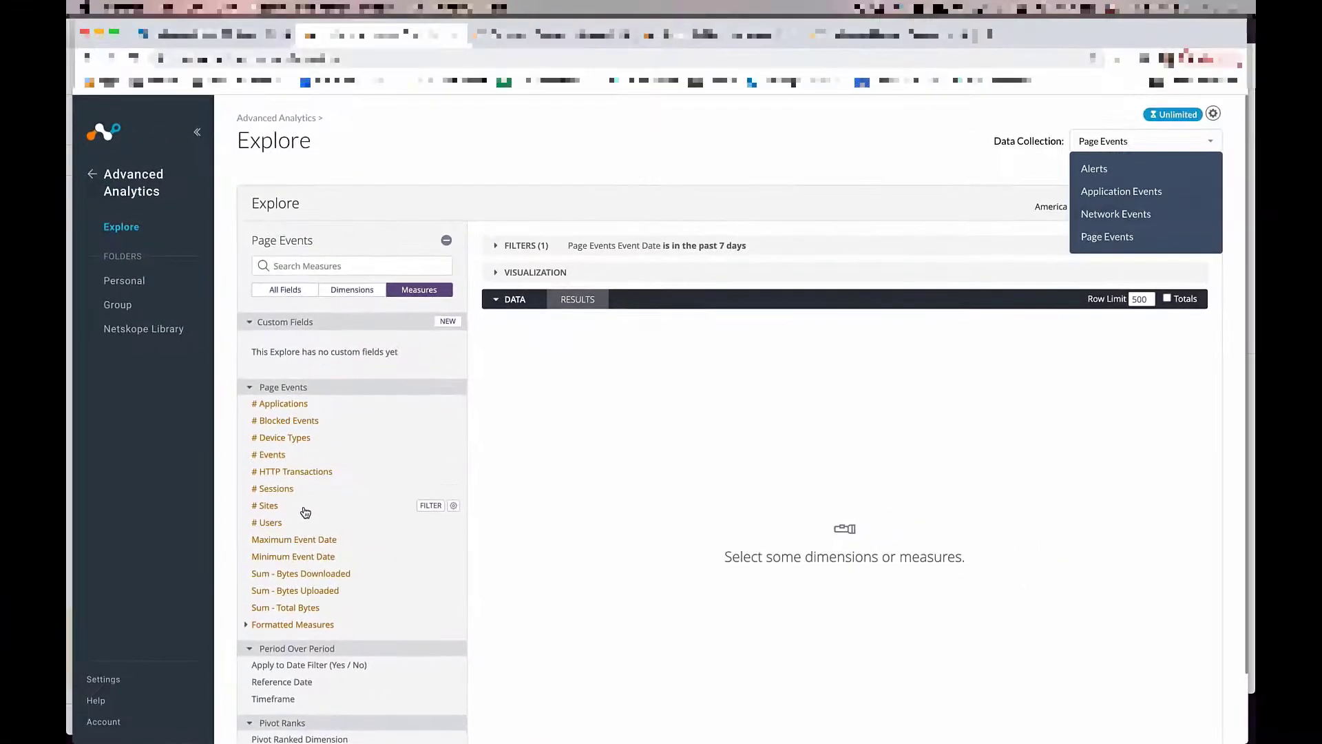
- Reveal the default Event Date past 7 days filter and the dimension list
{"action": "left_click", "coordinate": [503, 246]}
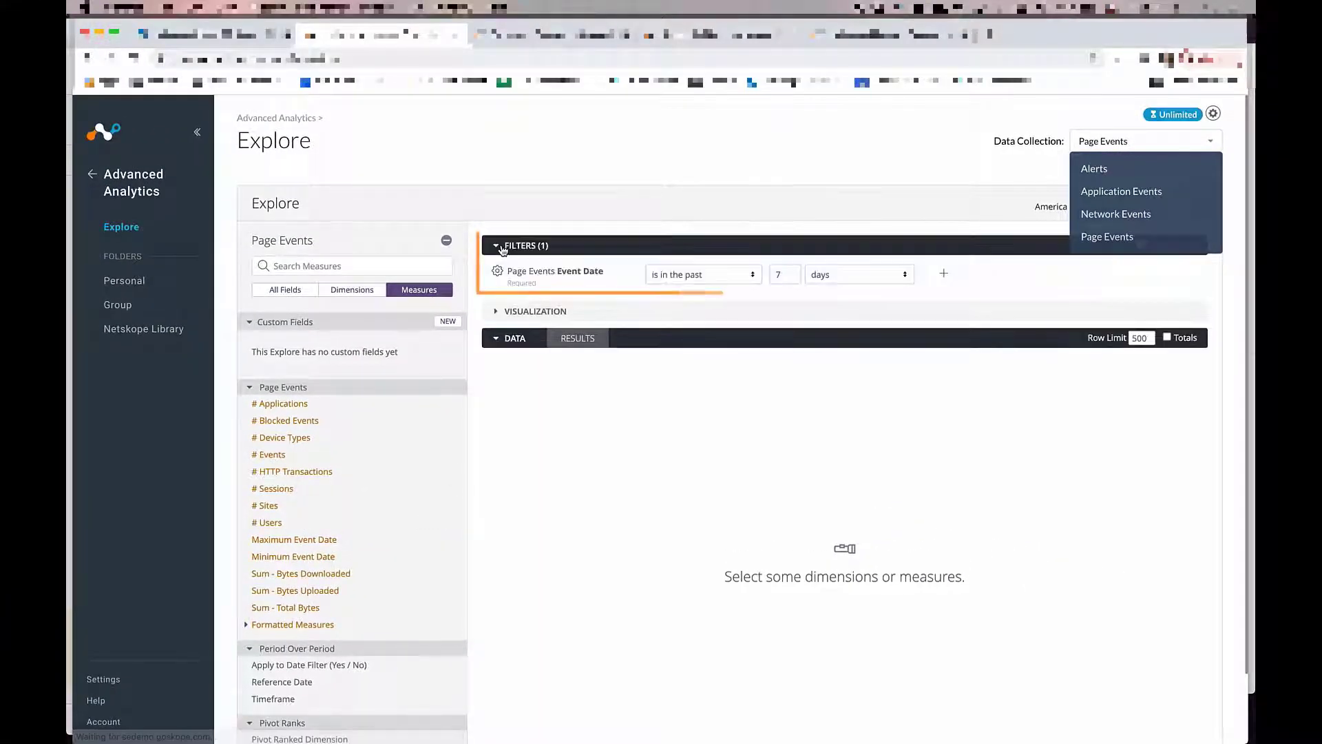
{"action": "left_click", "coordinate": [348, 290]}
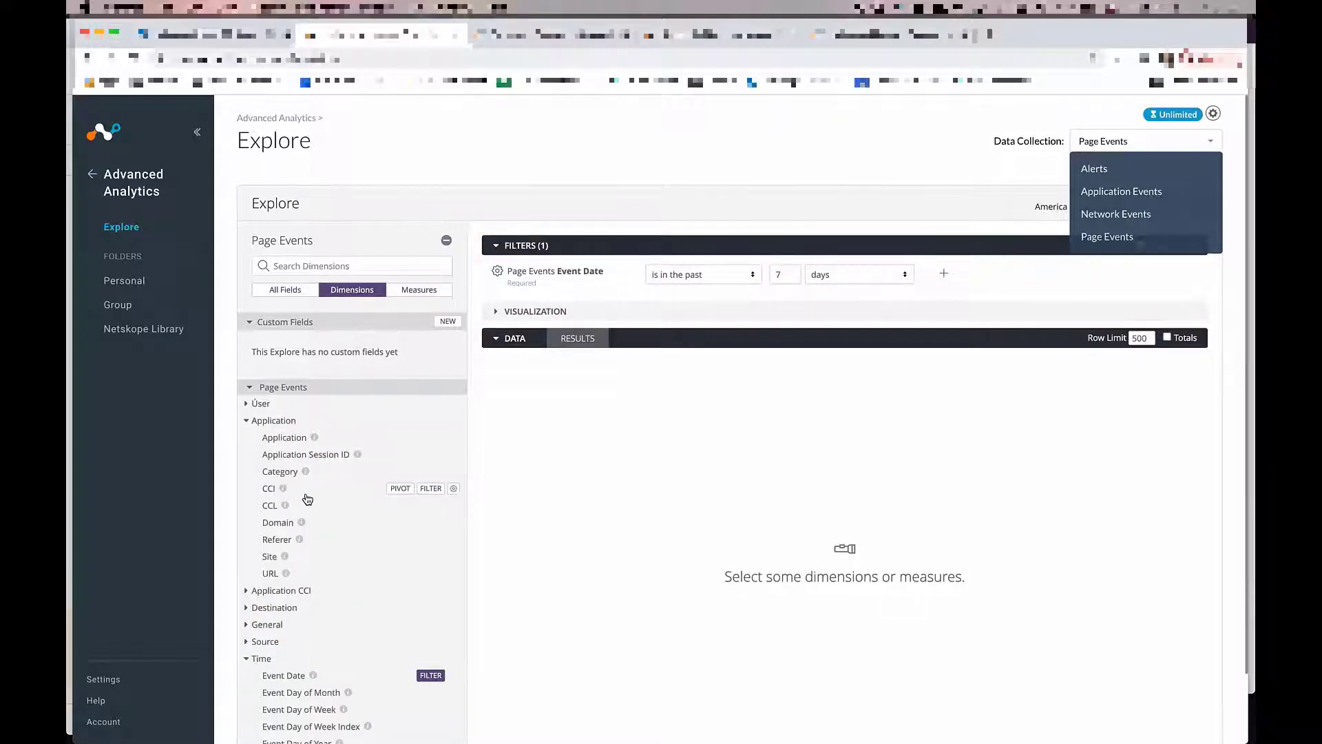
{"action": "mouse_move", "coordinate": [428, 441]}
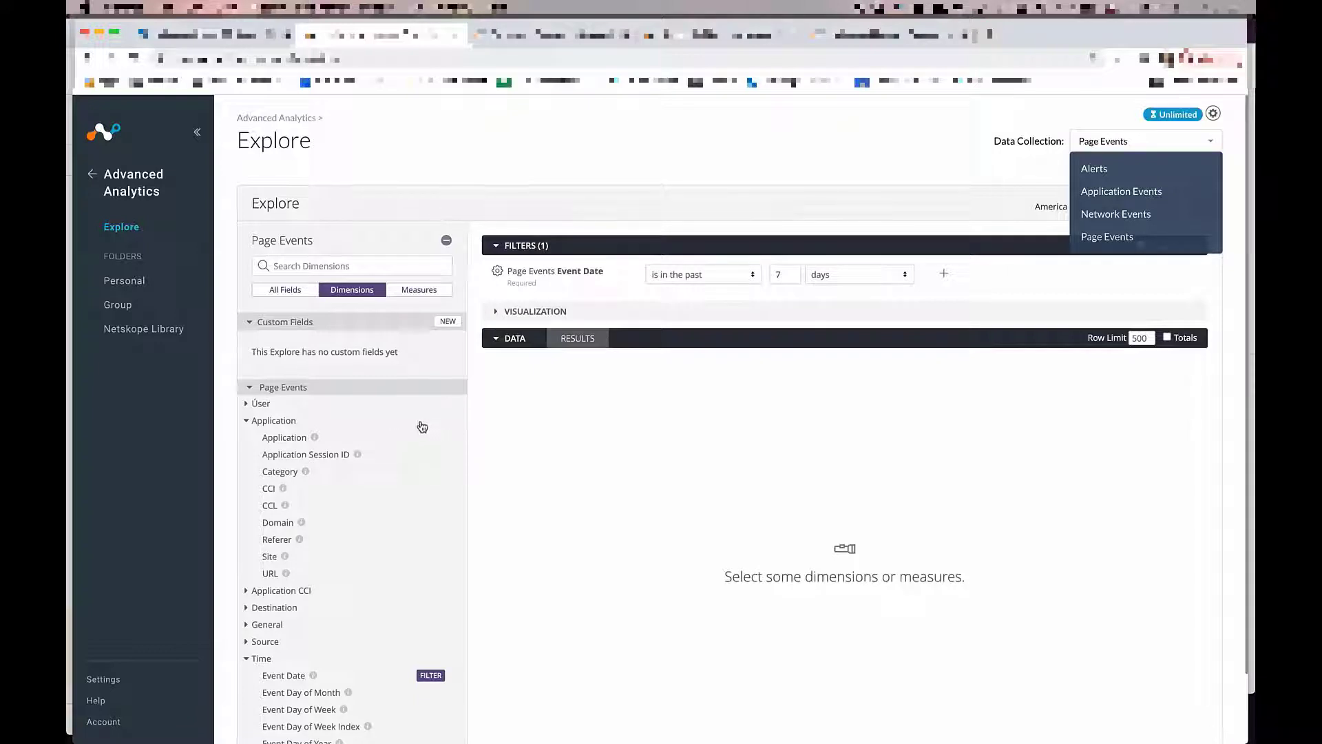
- Open the visualization panel and its chart editor, then collapse and re-expand the data section
{"action": "left_click", "coordinate": [495, 312]}
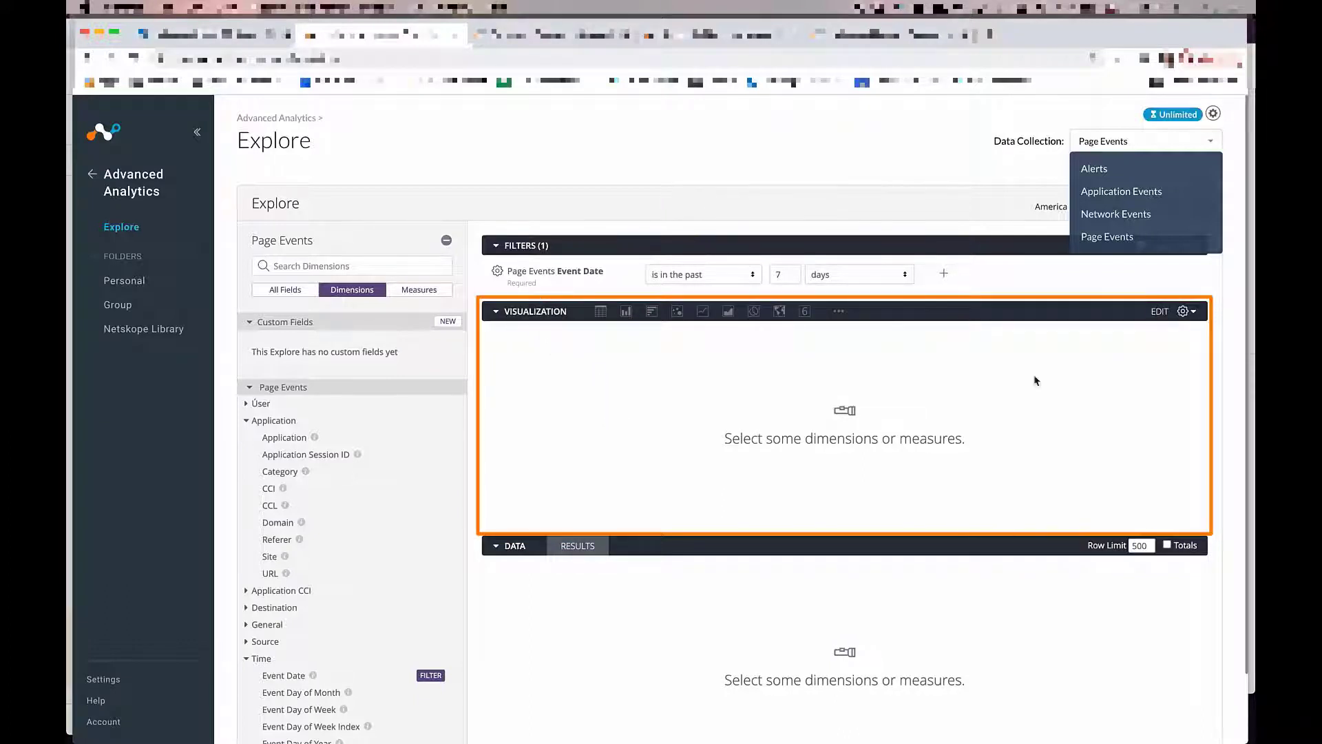
{"action": "left_click", "coordinate": [1185, 318]}
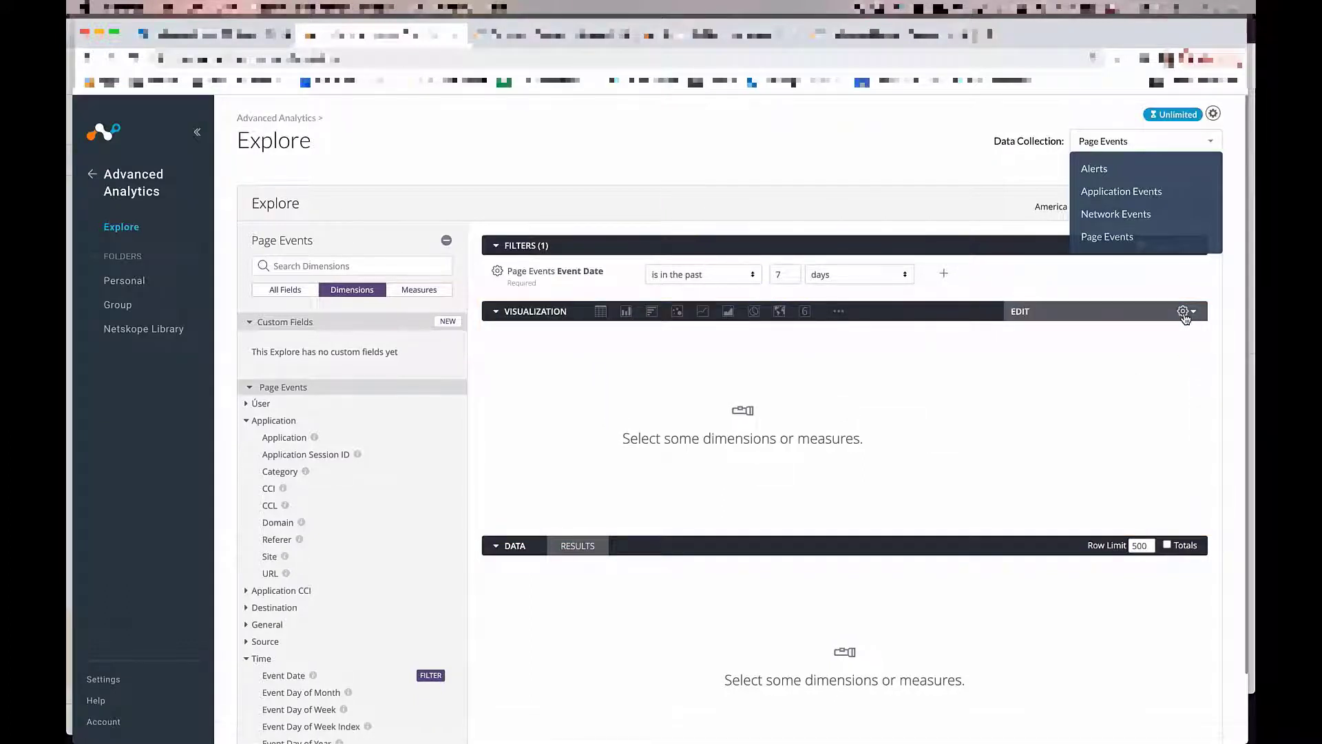
{"action": "left_click", "coordinate": [498, 548]}
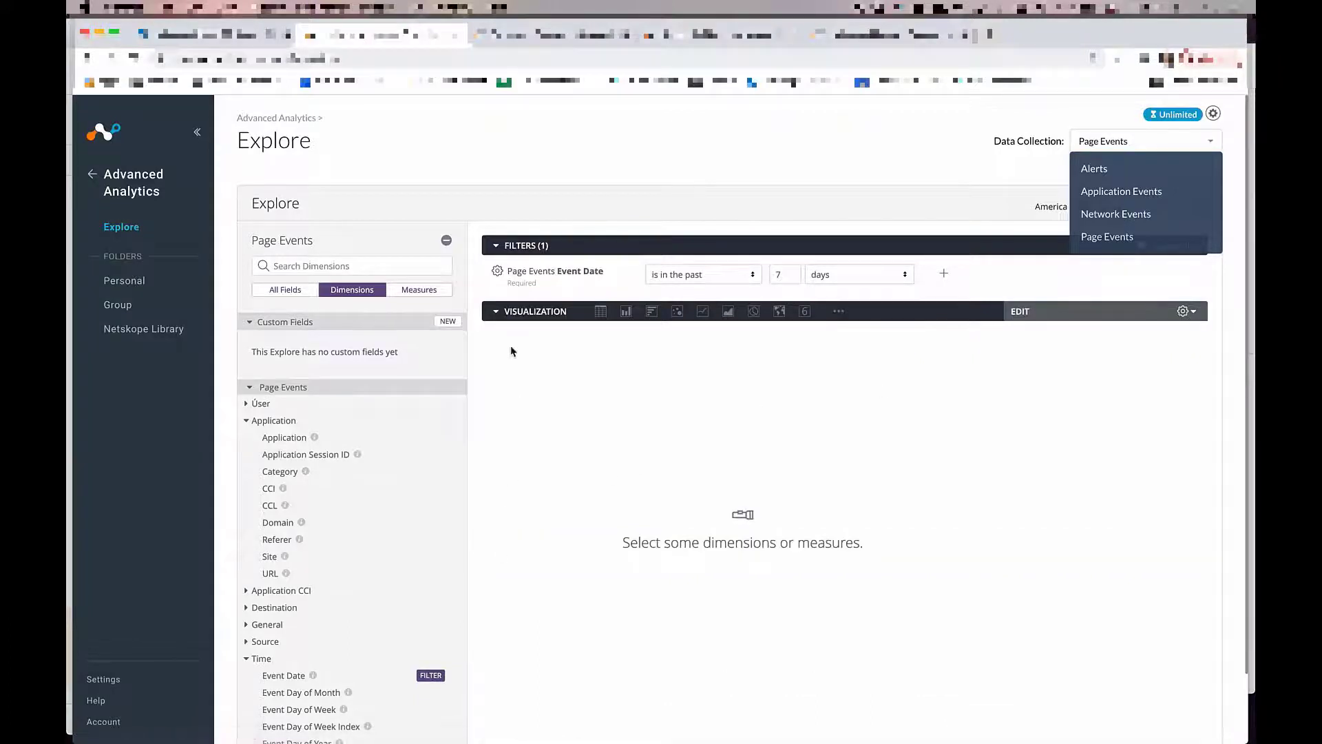
{"action": "scroll", "coordinate": [521, 688], "scroll_direction": "down", "scroll_amount": 2}
{"action": "left_click", "coordinate": [520, 679]}
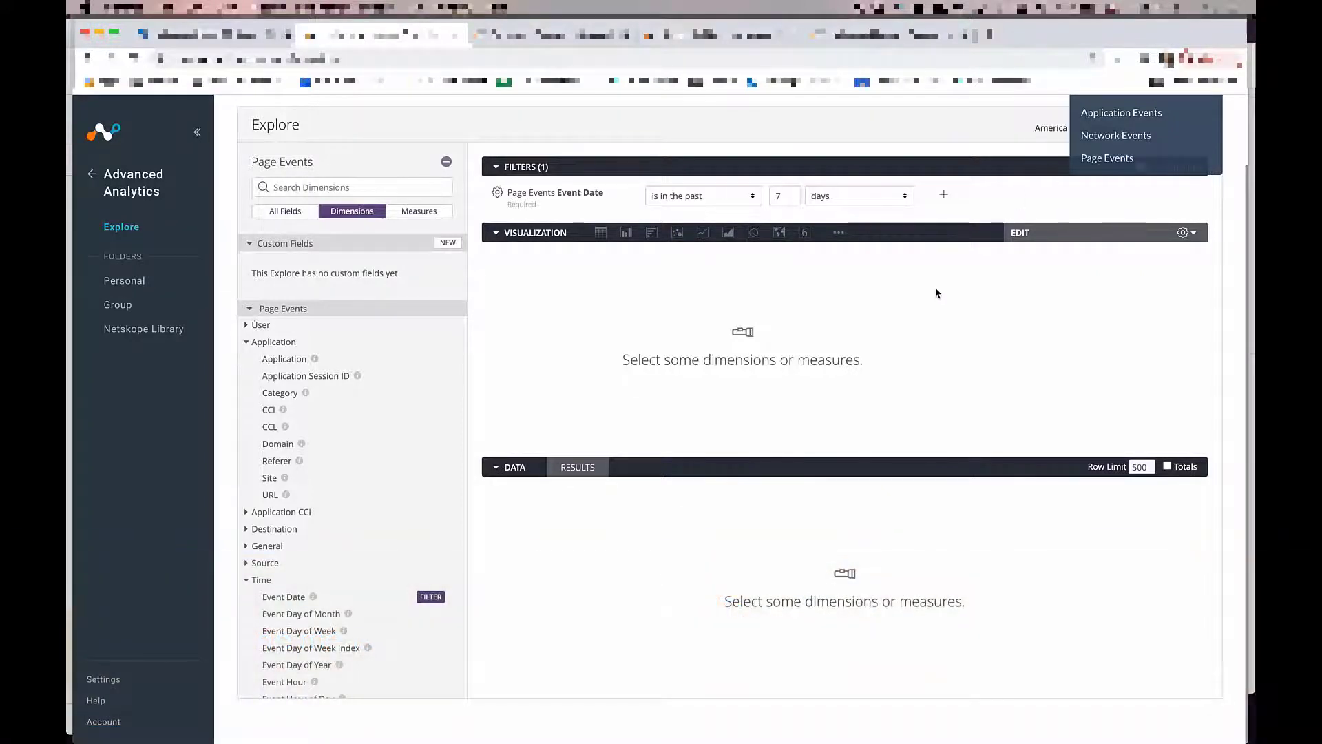
- Add the Application dimension and the Sum - Bytes Uploaded measure to the query
{"action": "scroll", "coordinate": [934, 297], "scroll_direction": "up", "scroll_amount": 2}
{"action": "left_click", "coordinate": [1202, 146]}
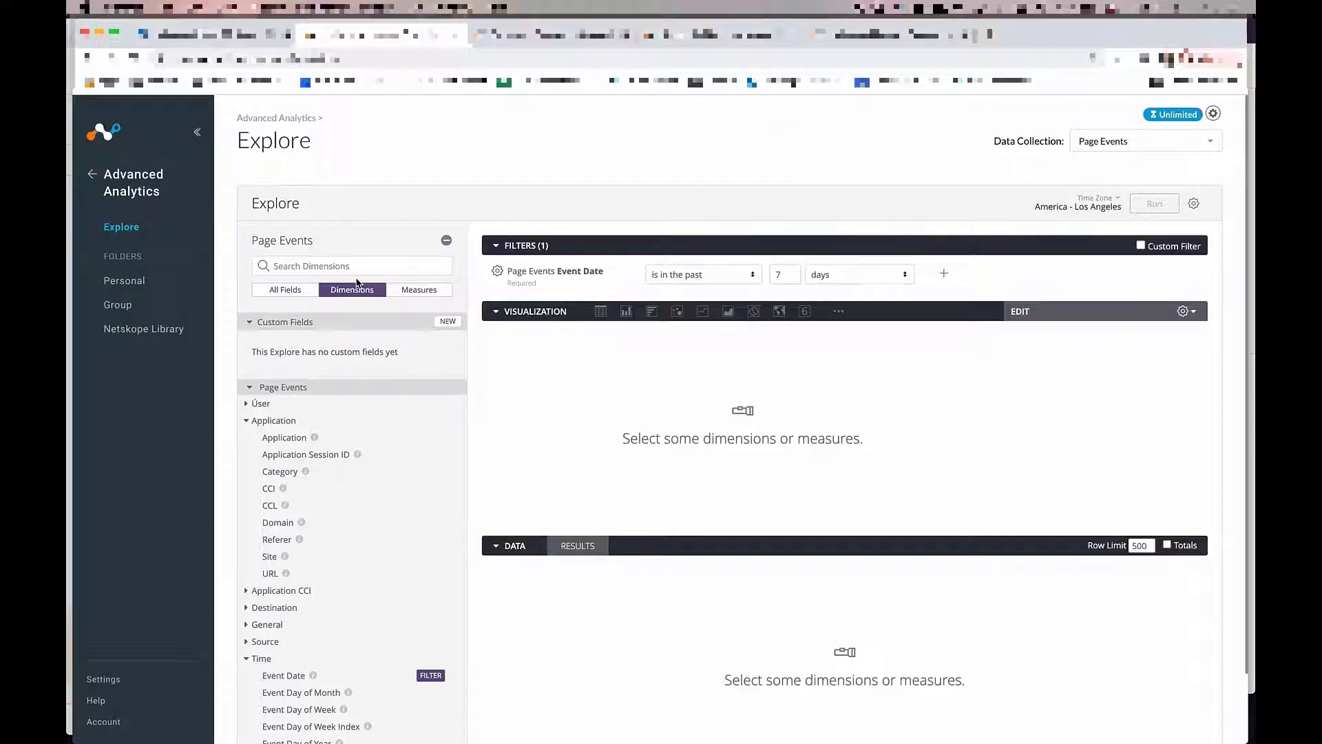
{"action": "left_click", "coordinate": [341, 263]}
{"action": "type", "text": "application"}
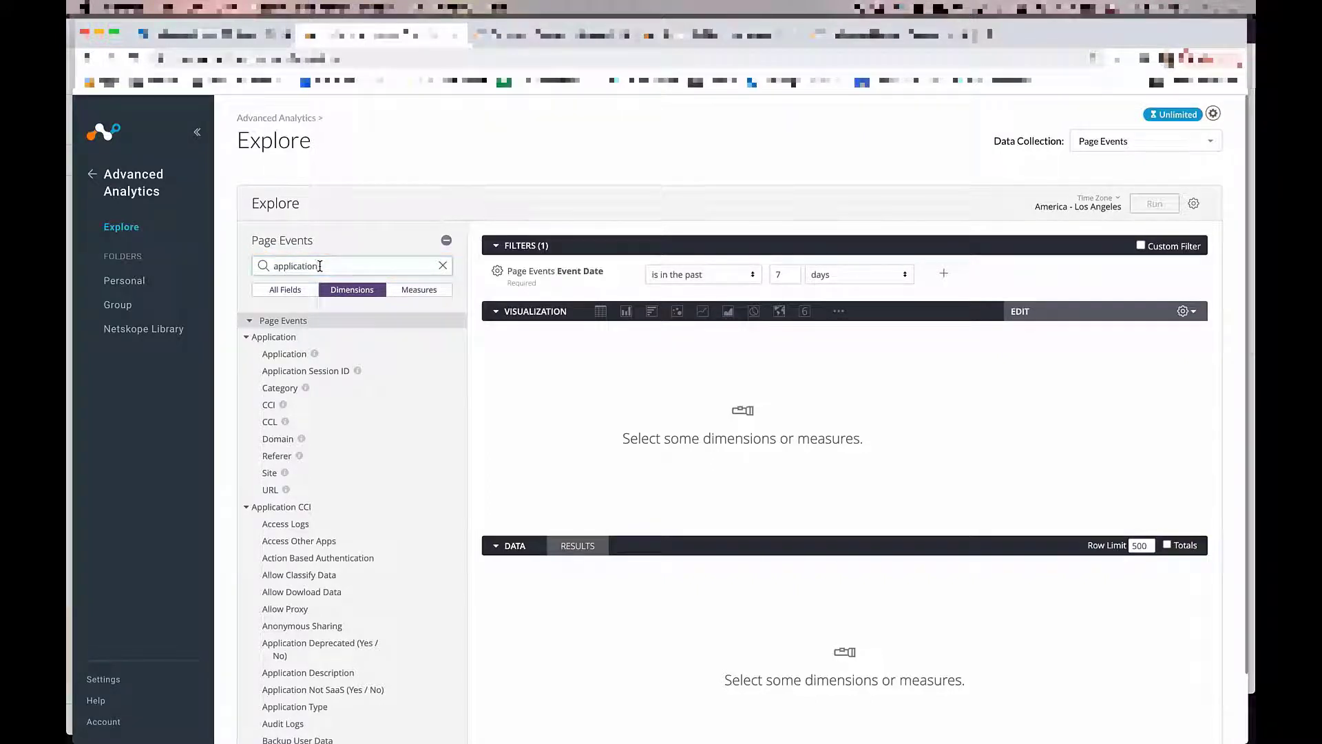
{"action": "mouse_move", "coordinate": [271, 354]}
{"action": "left_click", "coordinate": [283, 355]}
{"action": "mouse_move", "coordinate": [455, 447]}
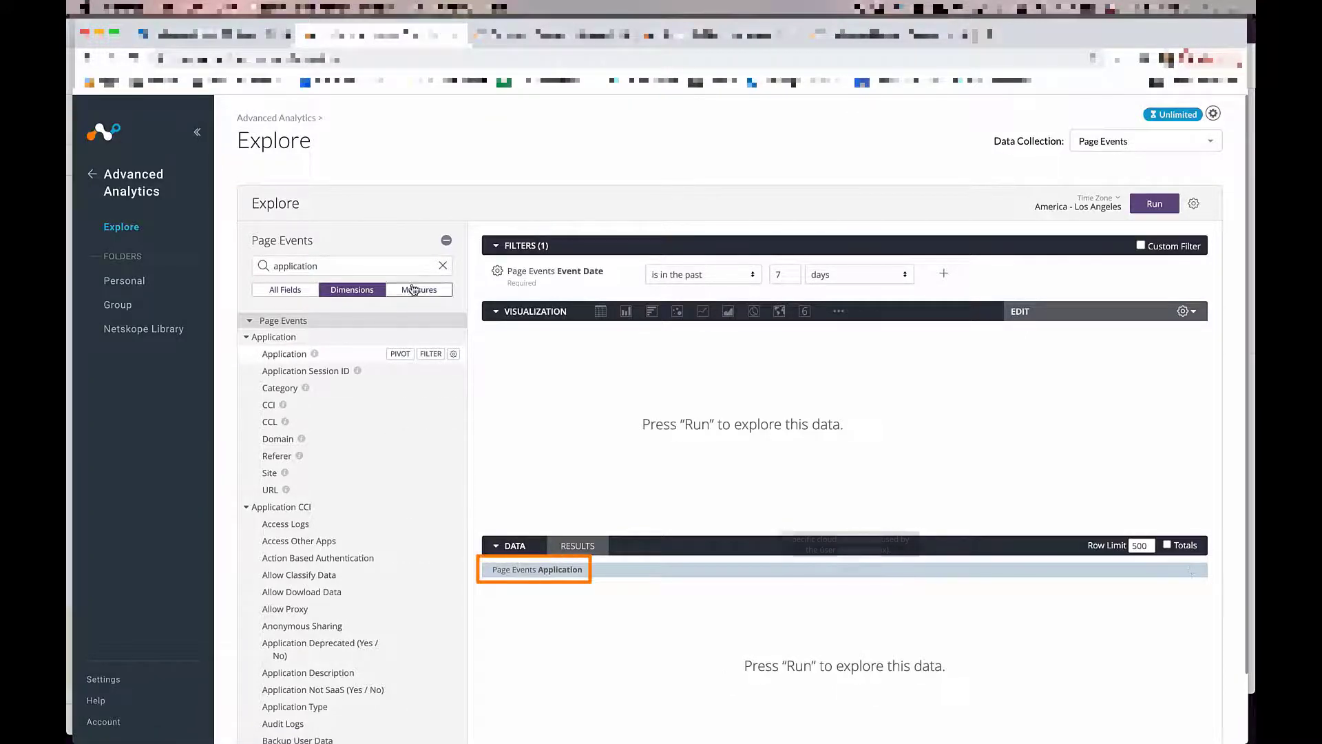
{"action": "left_click", "coordinate": [443, 267]}
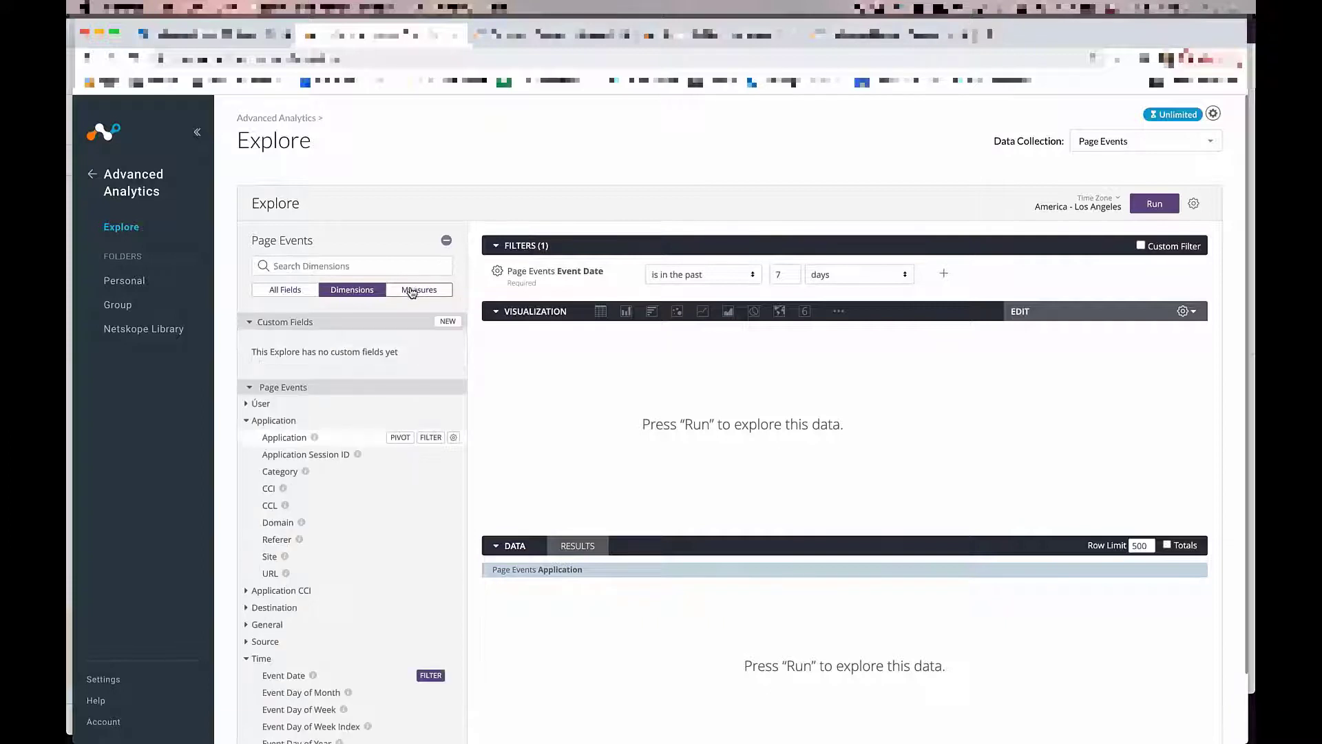
{"action": "left_click", "coordinate": [417, 289]}
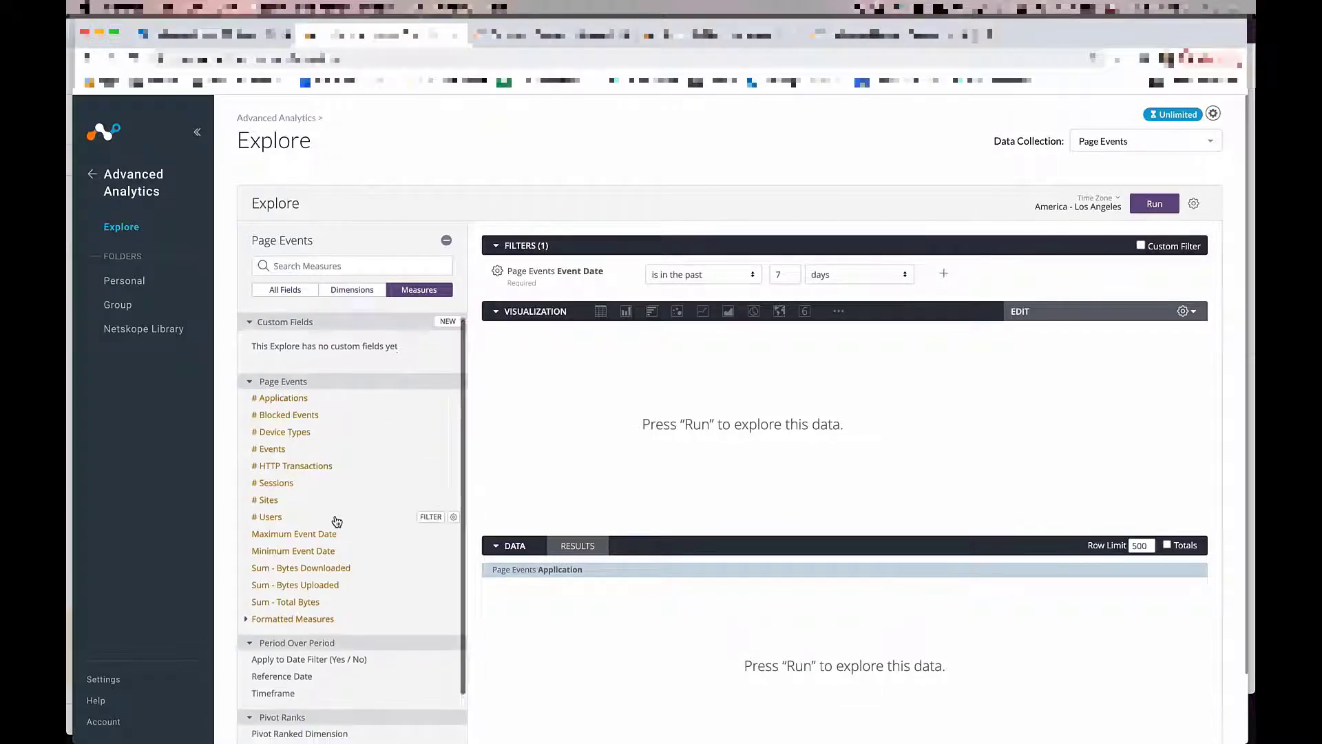
{"action": "scroll", "coordinate": [331, 571], "scroll_direction": "down", "scroll_amount": 1}
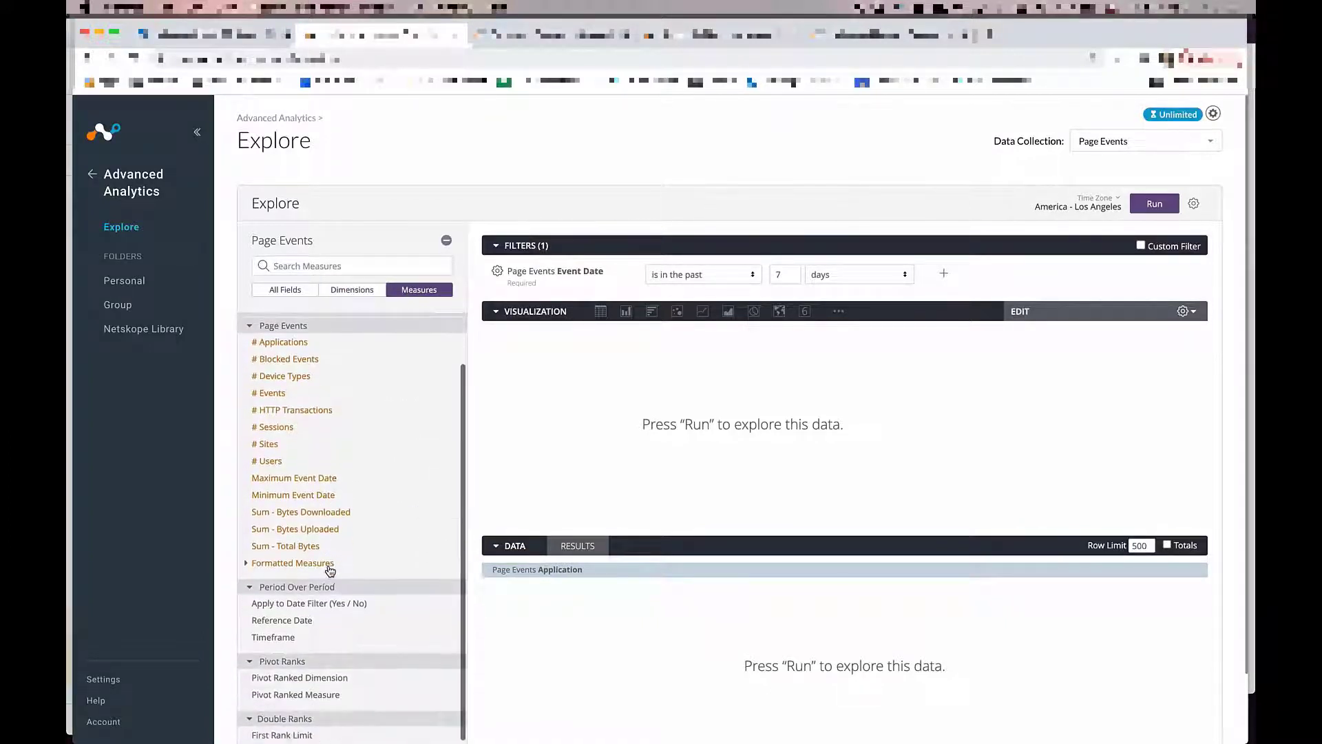
{"action": "left_click", "coordinate": [324, 529]}
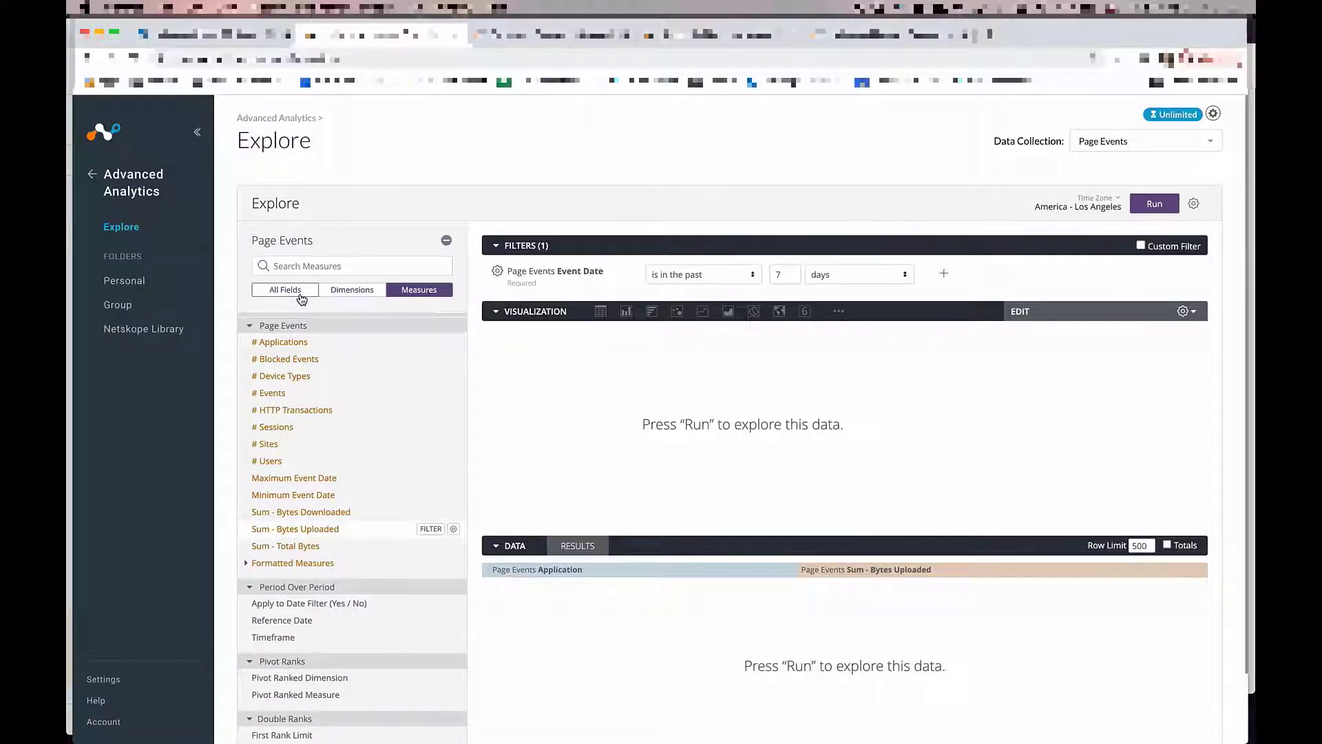
{"action": "left_click", "coordinate": [301, 299]}
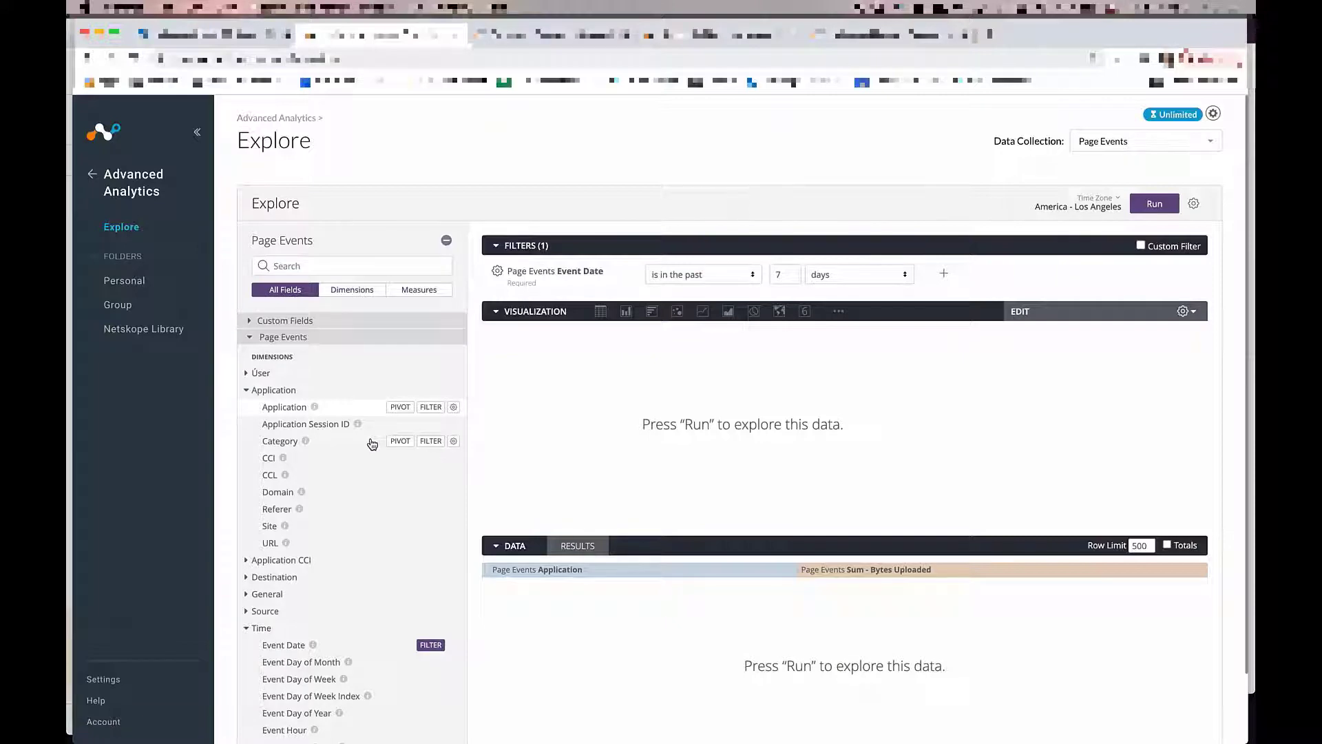
- Filter Category to Cloud Storage, keeping Event Date in the past 7 days
{"action": "left_click", "coordinate": [431, 442]}
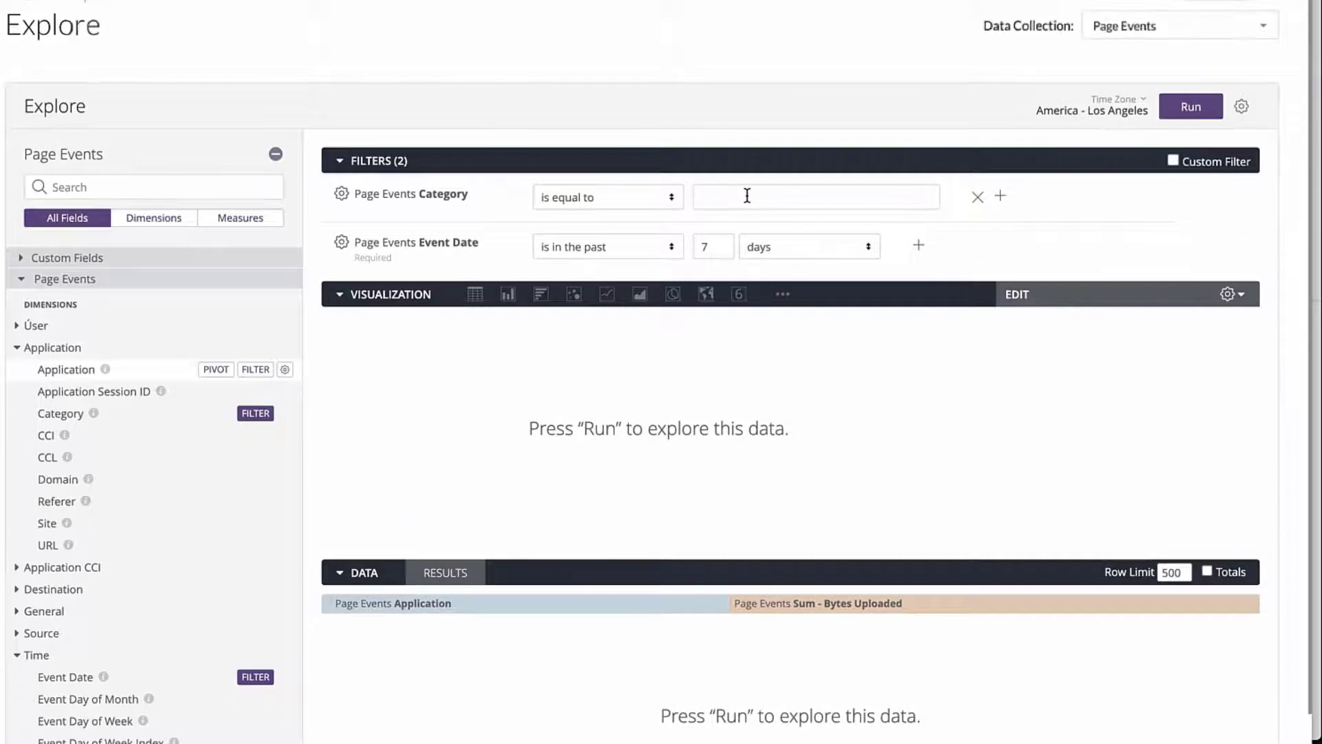
{"action": "left_click", "coordinate": [786, 248]}
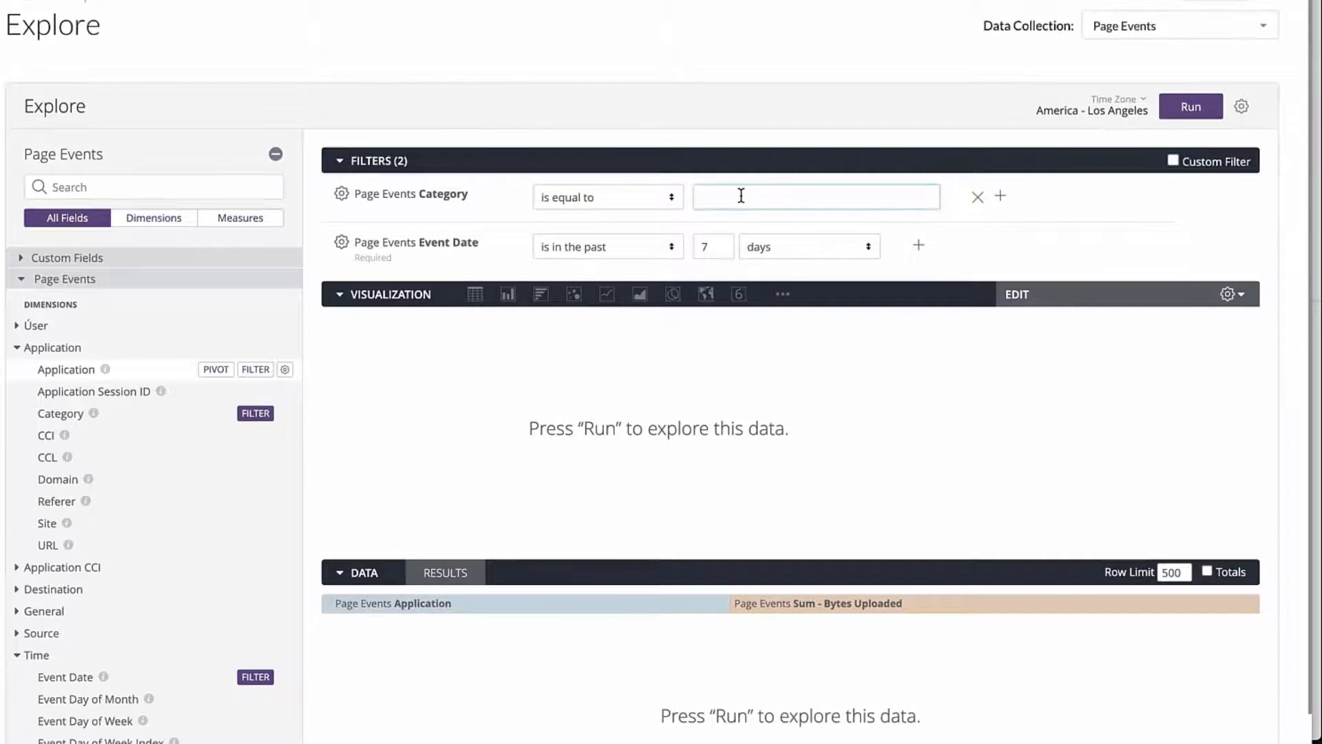
{"action": "type", "text": "cloud"}
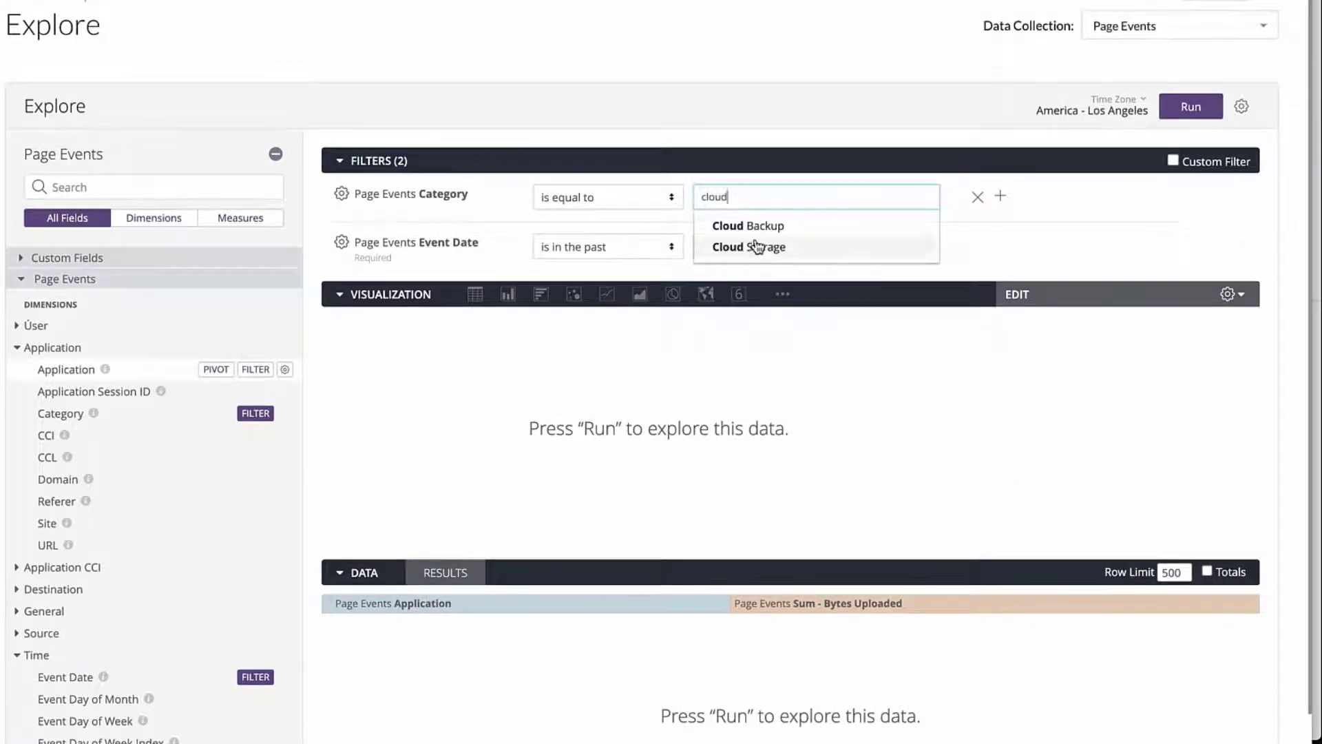
{"action": "left_click", "coordinate": [765, 249]}
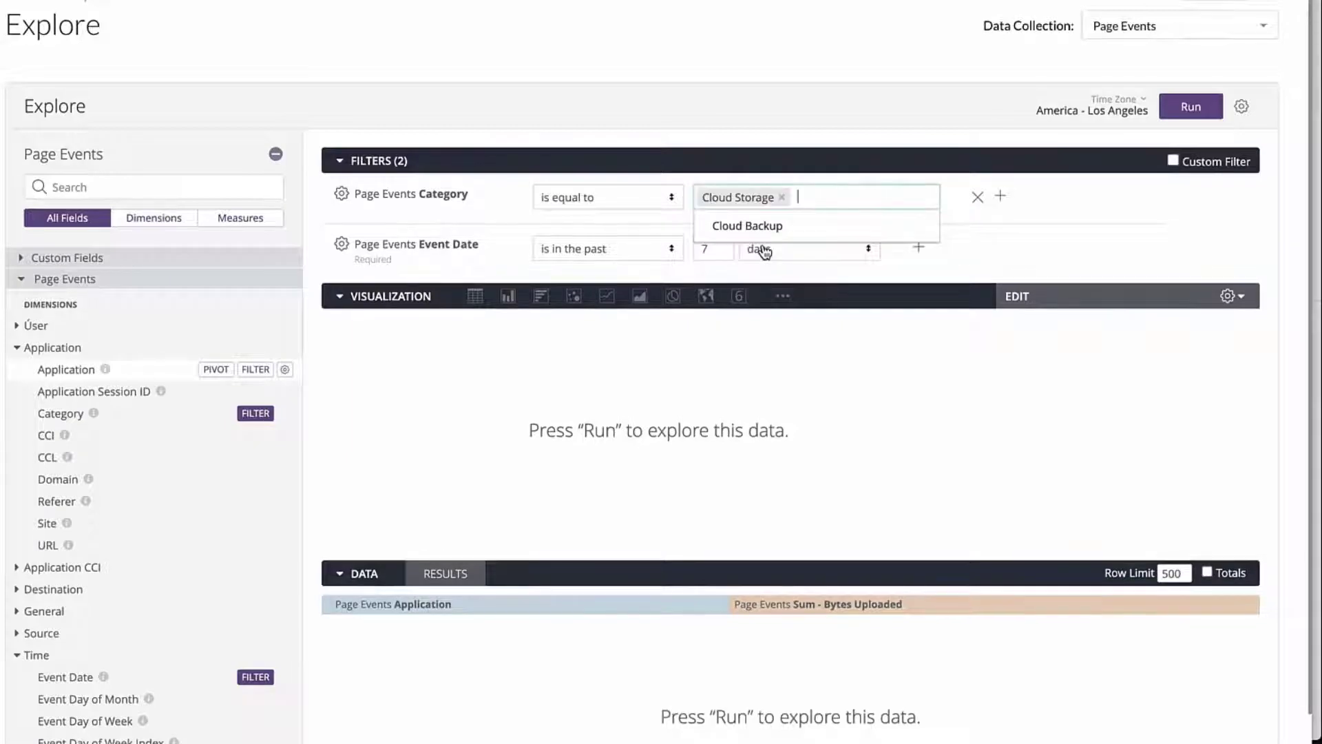
{"action": "left_click", "coordinate": [963, 259]}
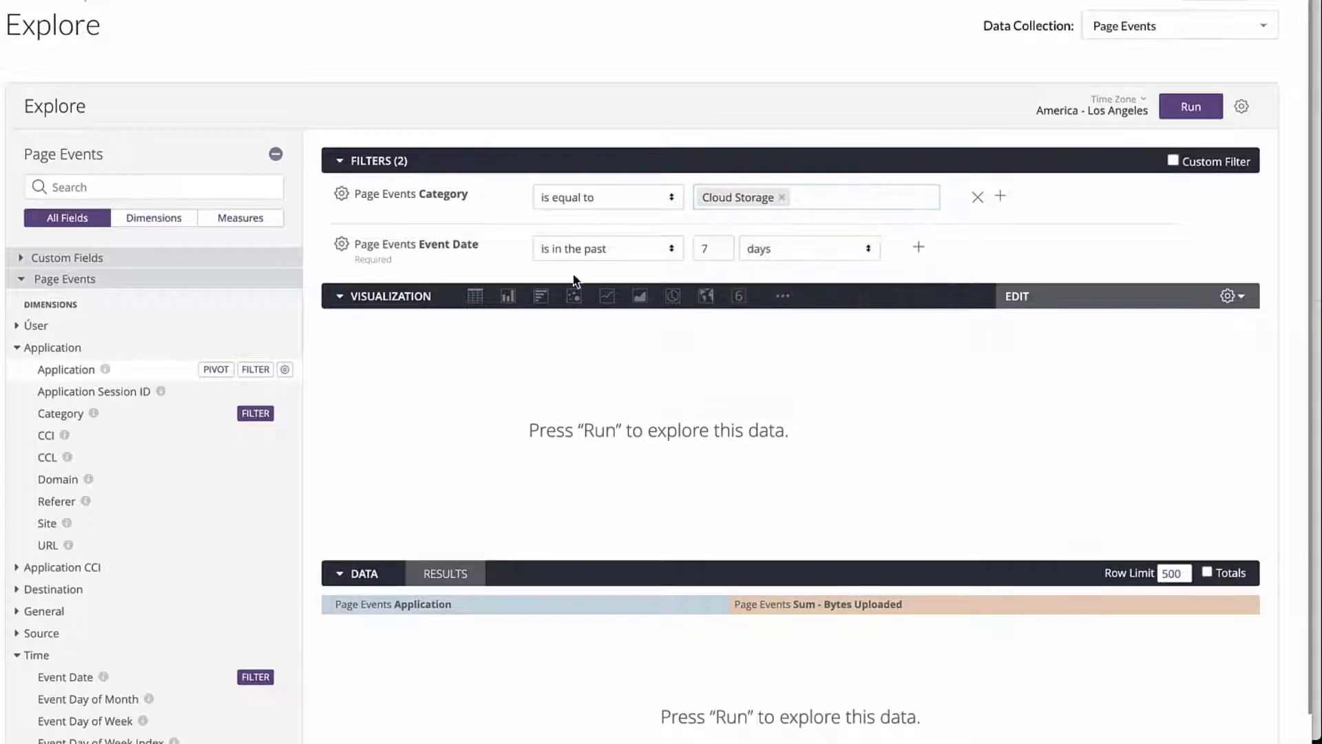
{"action": "left_click", "coordinate": [606, 256]}
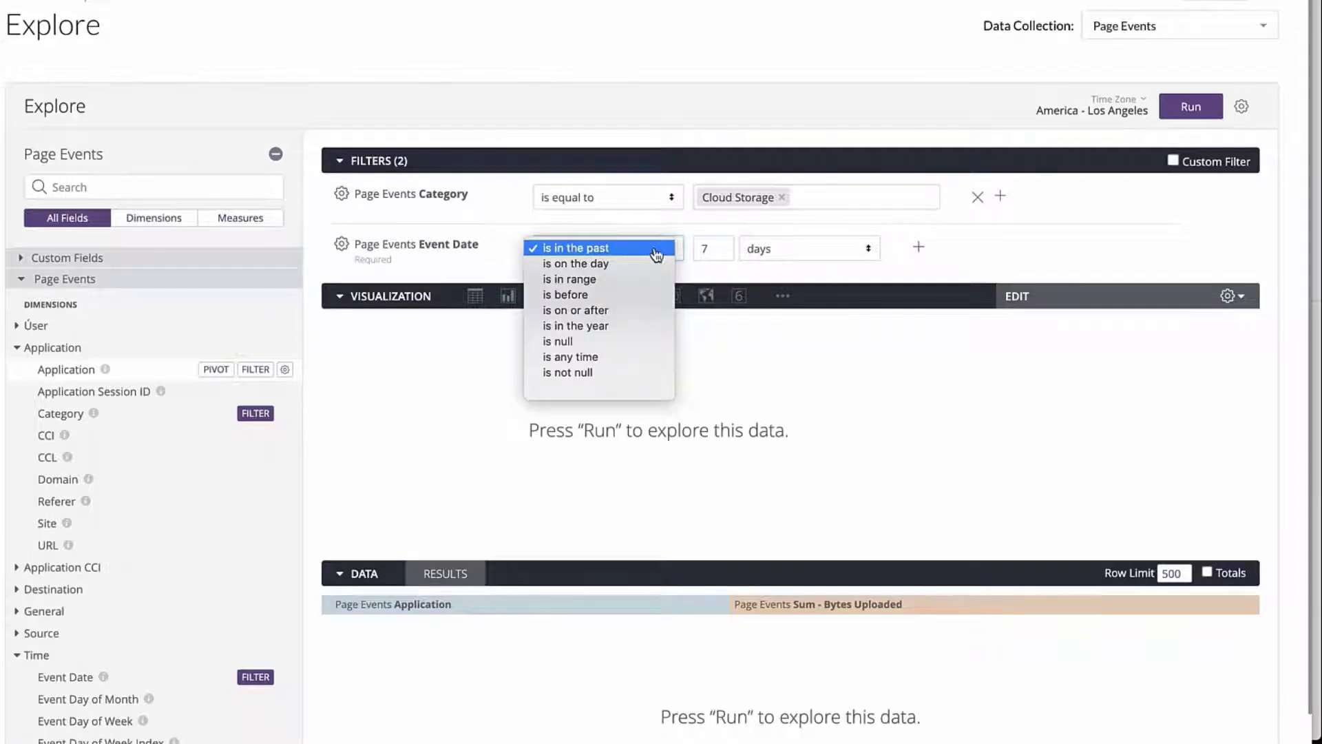
{"action": "left_click", "coordinate": [654, 249]}
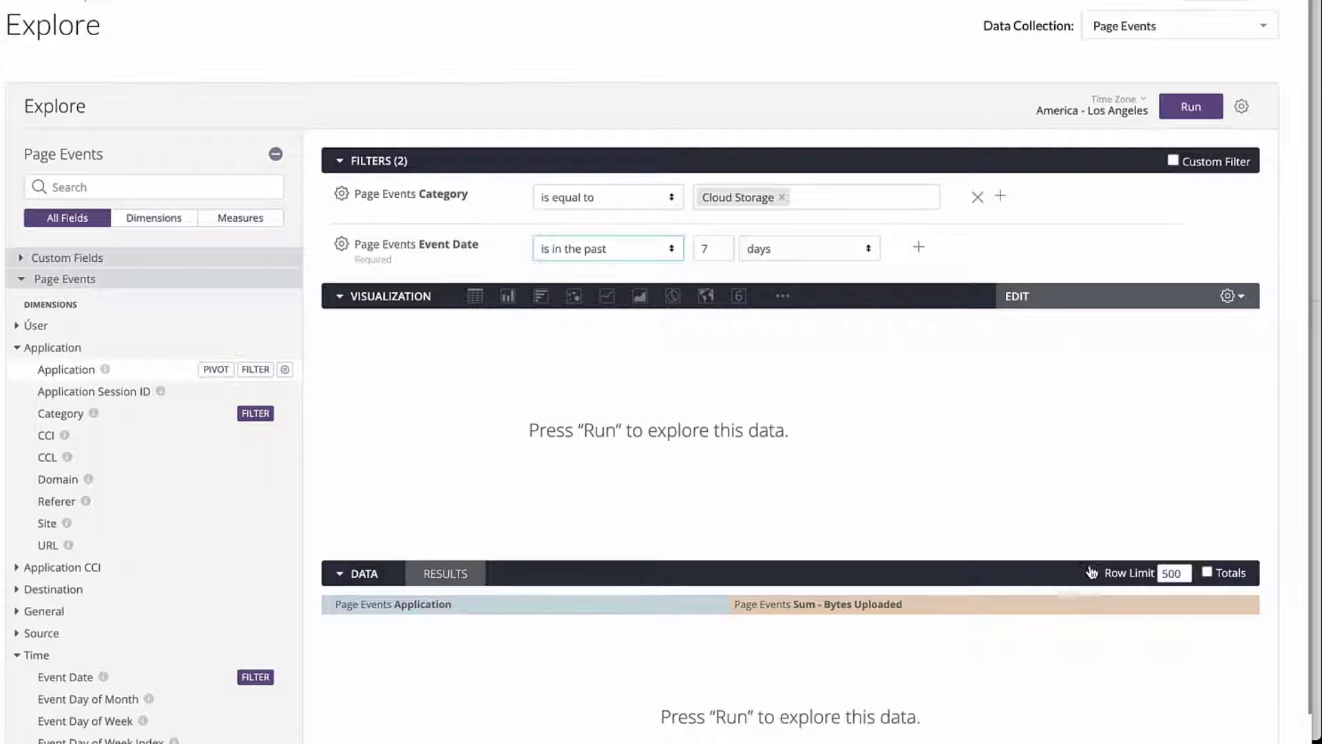
- Change the row limit from 500 to 10
{"action": "left_click", "coordinate": [1182, 571]}
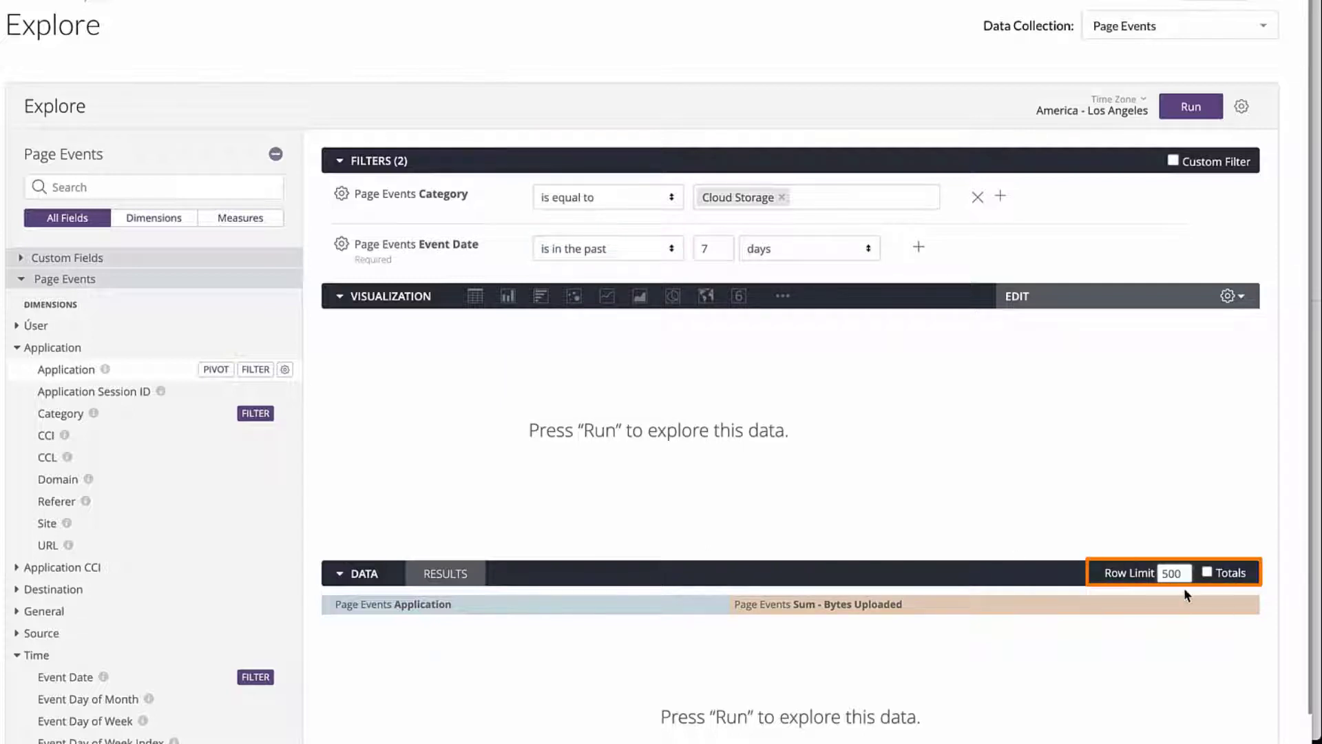
{"action": "key", "text": "BackSpace"}
{"action": "key", "text": "BackSpace"}
{"action": "key", "text": "BackSpace"}
{"action": "type", "text": "10"}
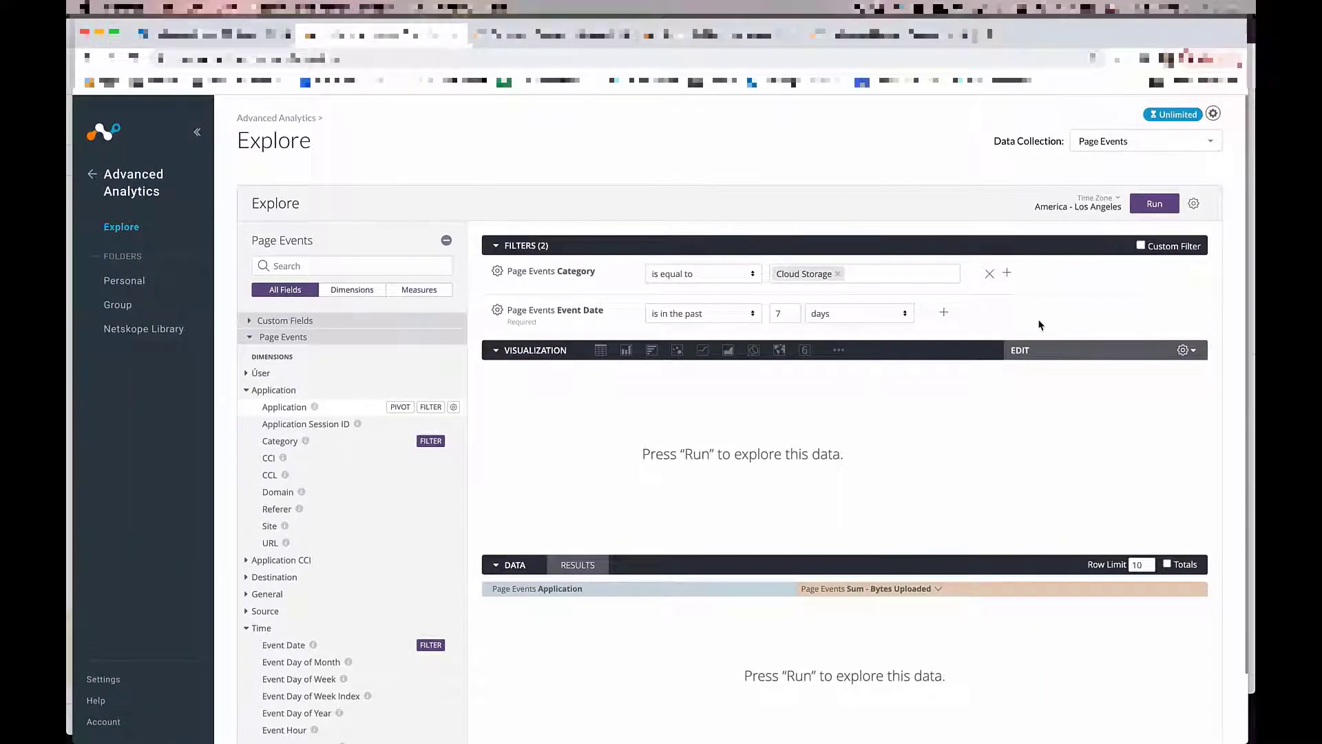
- Run the query as a horizontal bar chart with value labels, collapsing data and filters
{"action": "left_click", "coordinate": [1156, 206]}
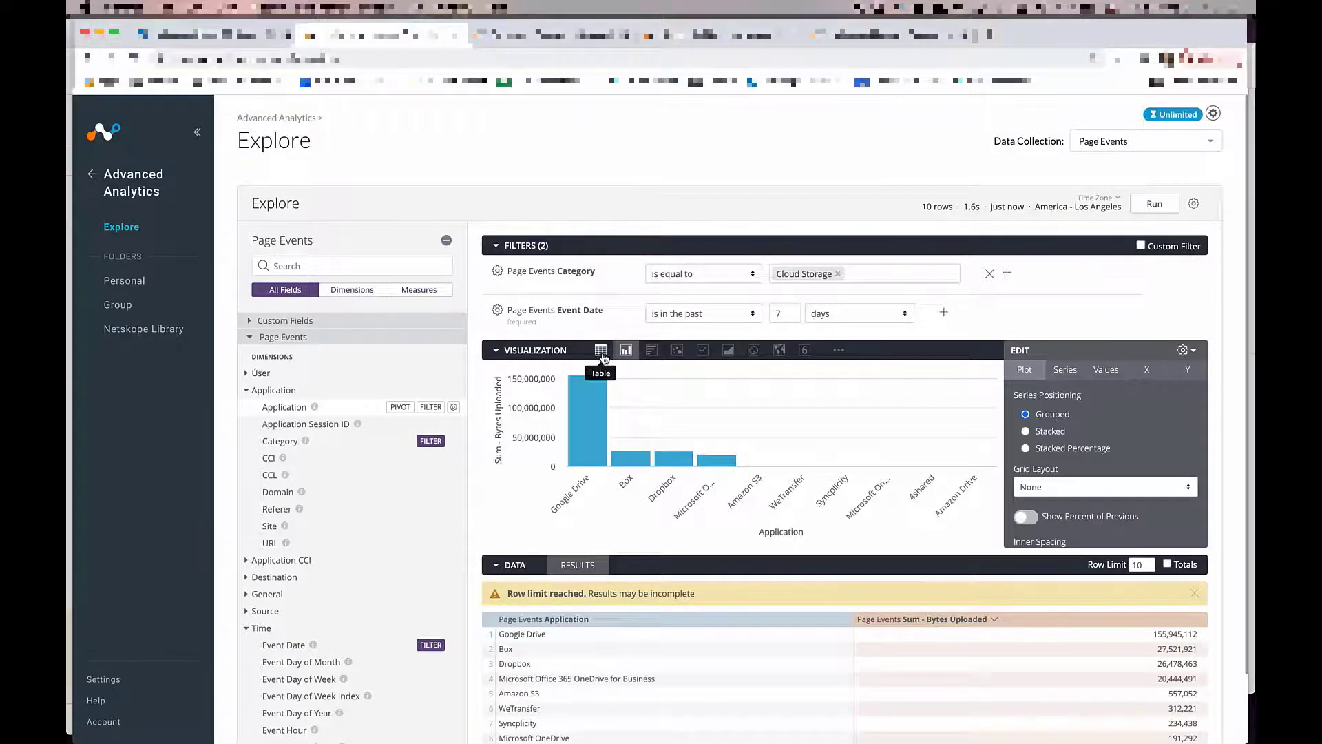
{"action": "left_click", "coordinate": [652, 351]}
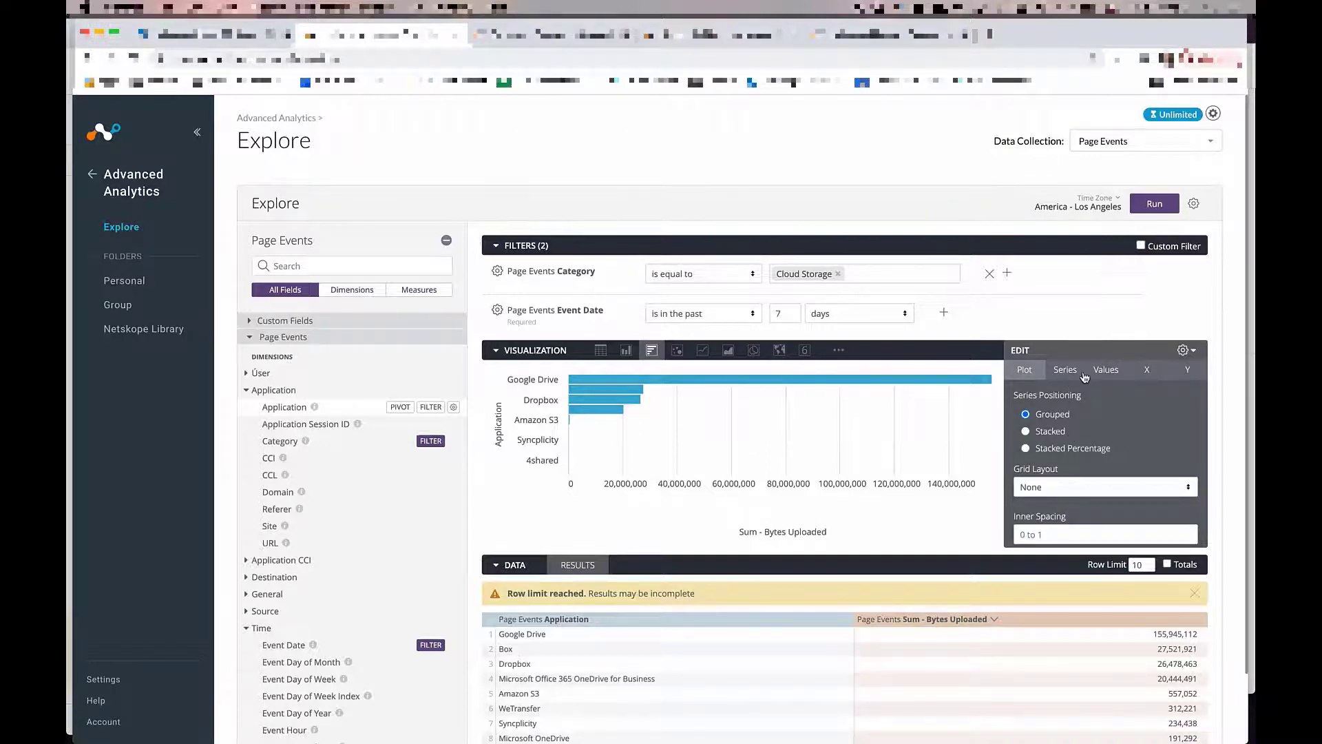
{"action": "left_click", "coordinate": [1107, 372]}
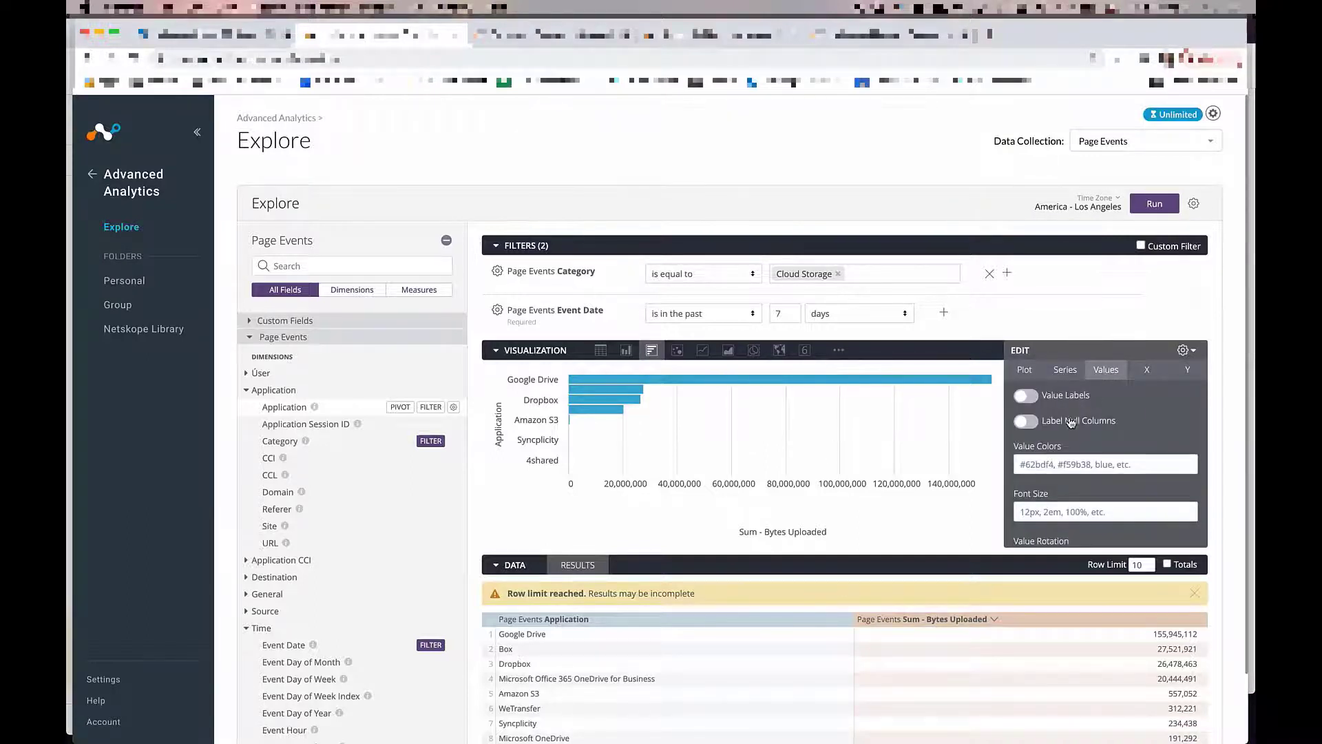
{"action": "left_click", "coordinate": [1027, 397]}
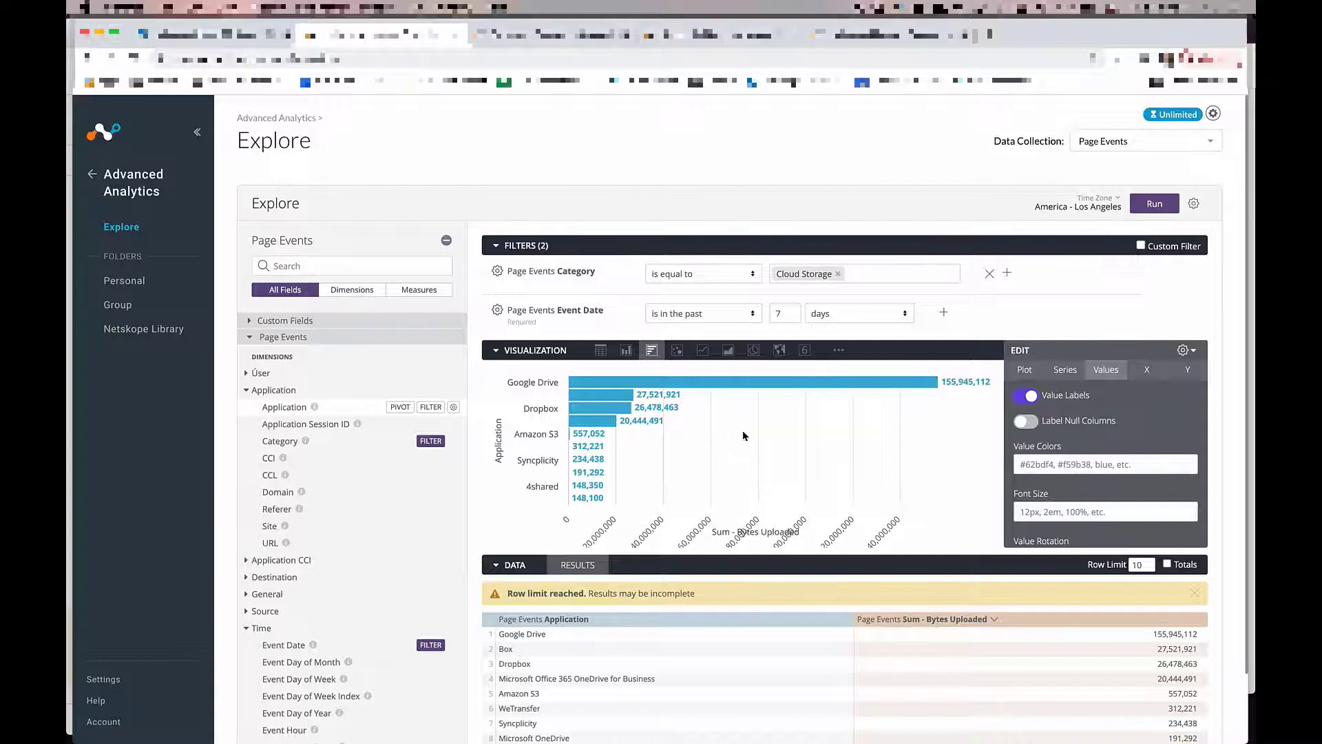
{"action": "left_click", "coordinate": [495, 567]}
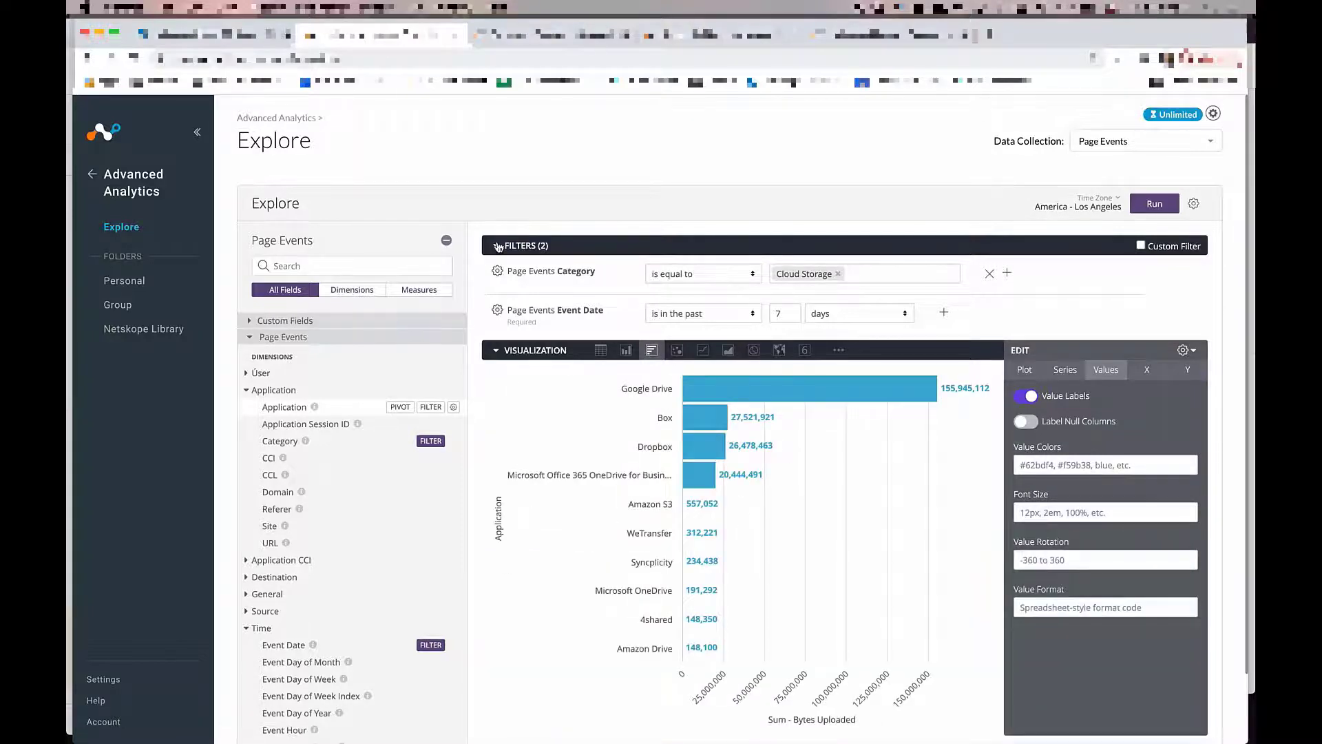
{"action": "left_click", "coordinate": [496, 245]}
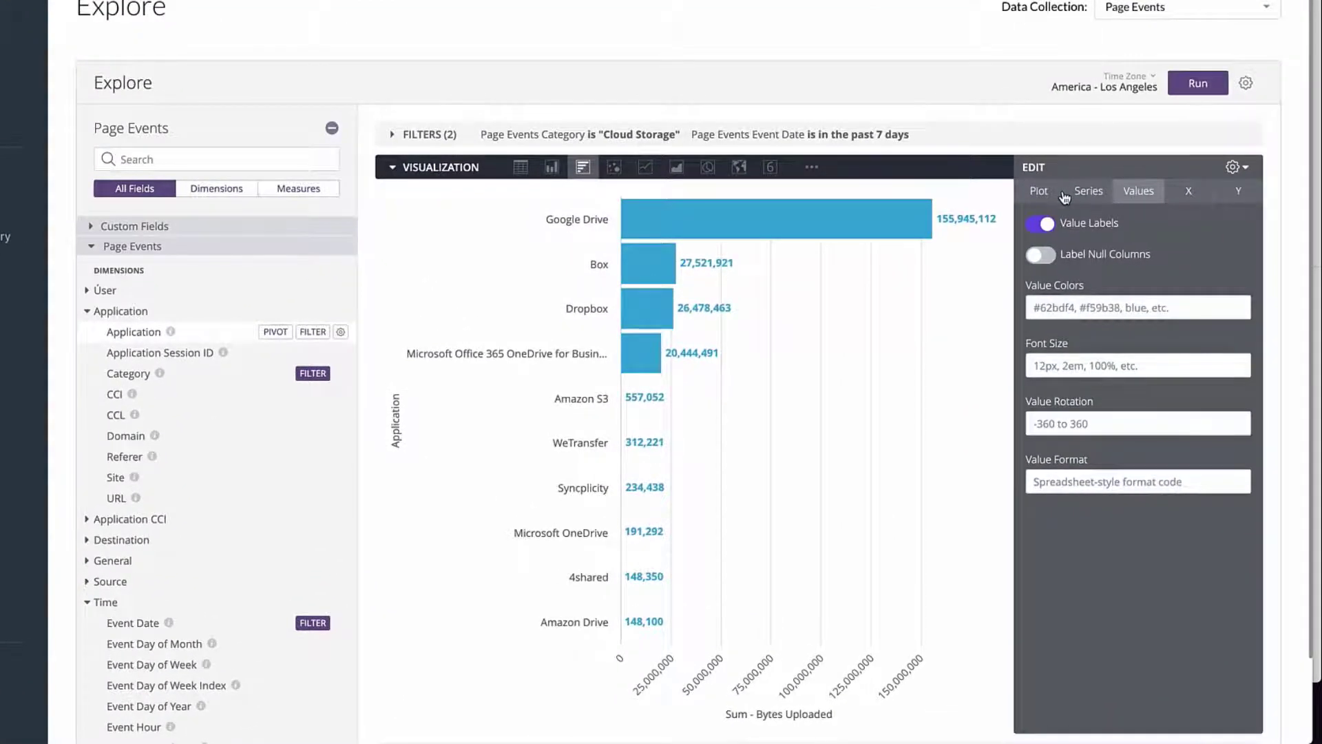
- Hide the chart legend, review the Series, X and Y settings, and close the editor
{"action": "left_click", "coordinate": [1047, 196]}
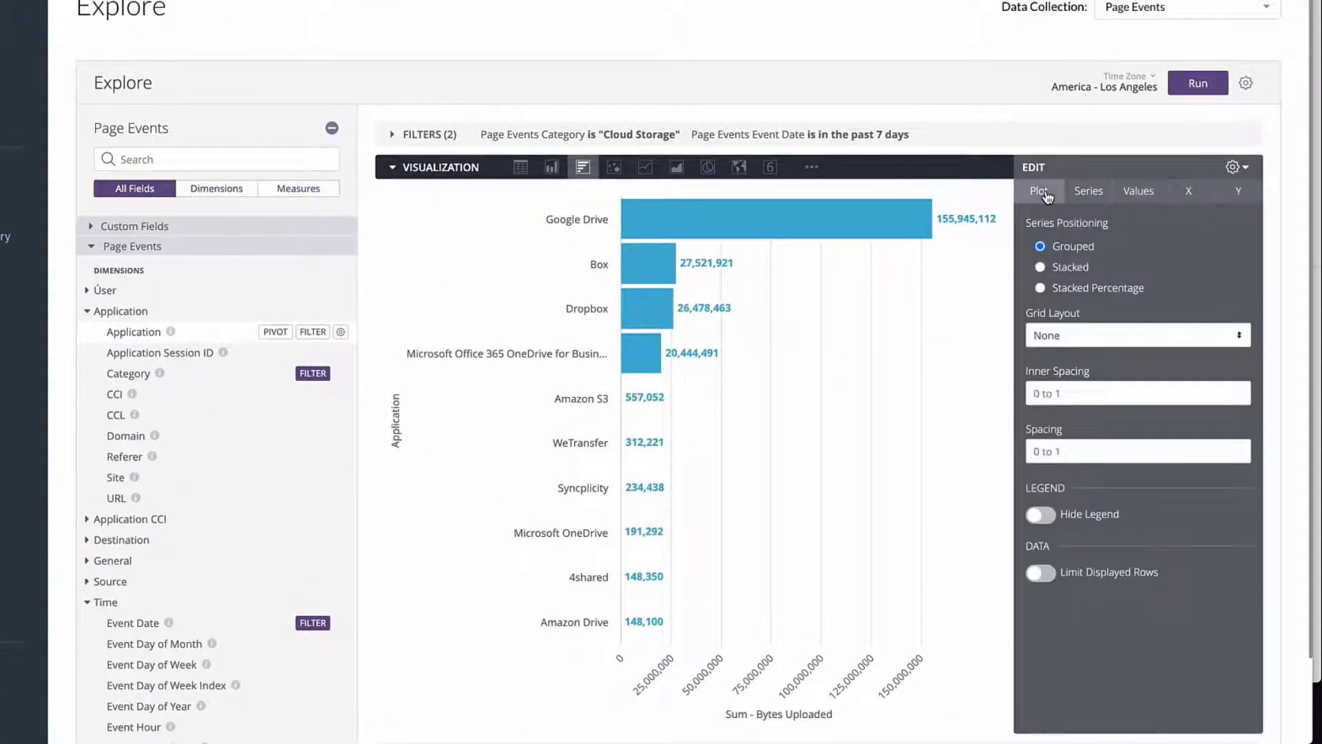
{"action": "left_click", "coordinate": [1050, 520]}
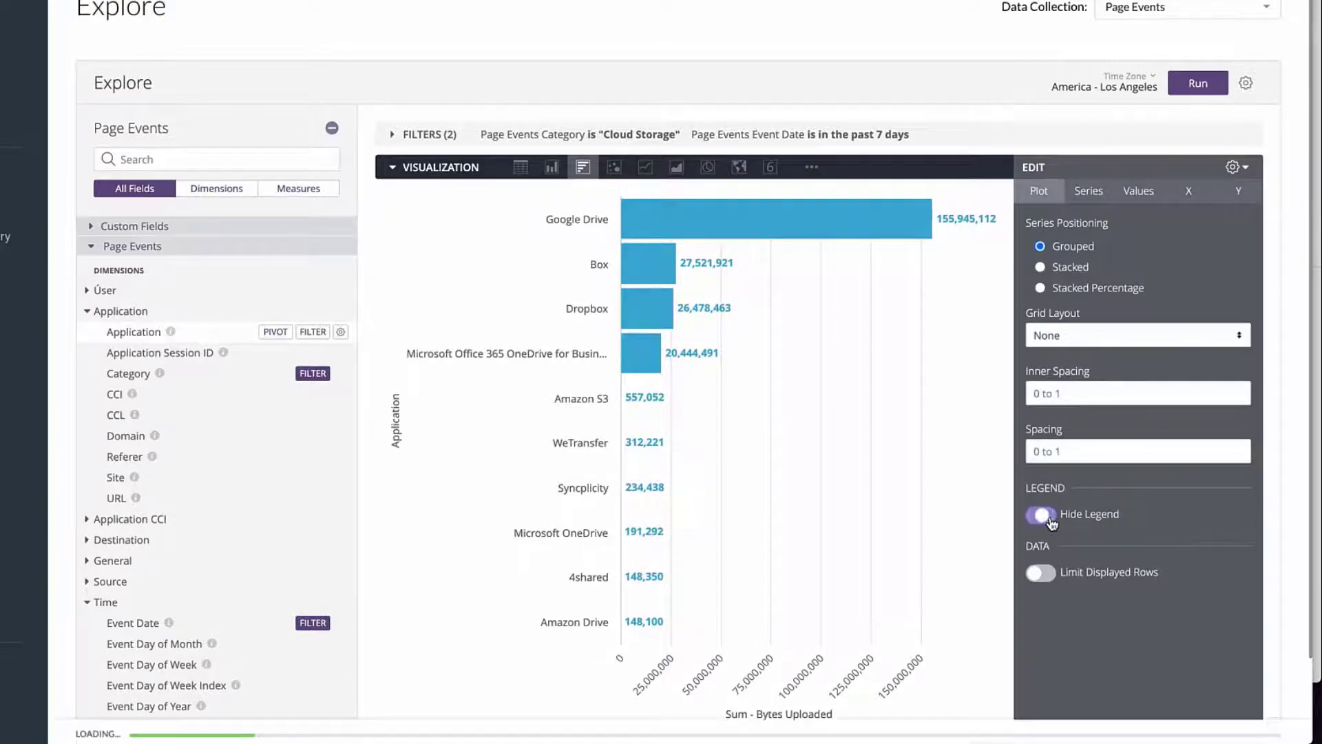
{"action": "left_click", "coordinate": [1095, 191]}
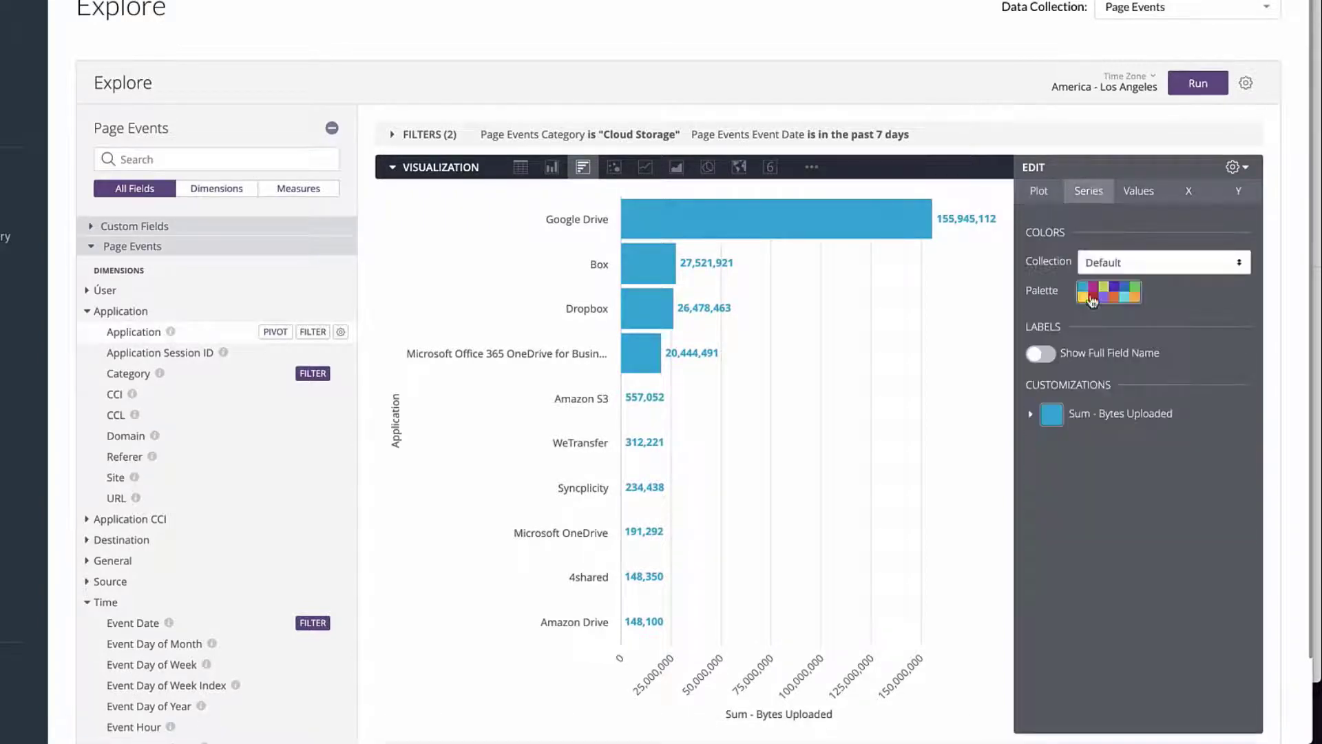
{"action": "left_click", "coordinate": [1088, 416]}
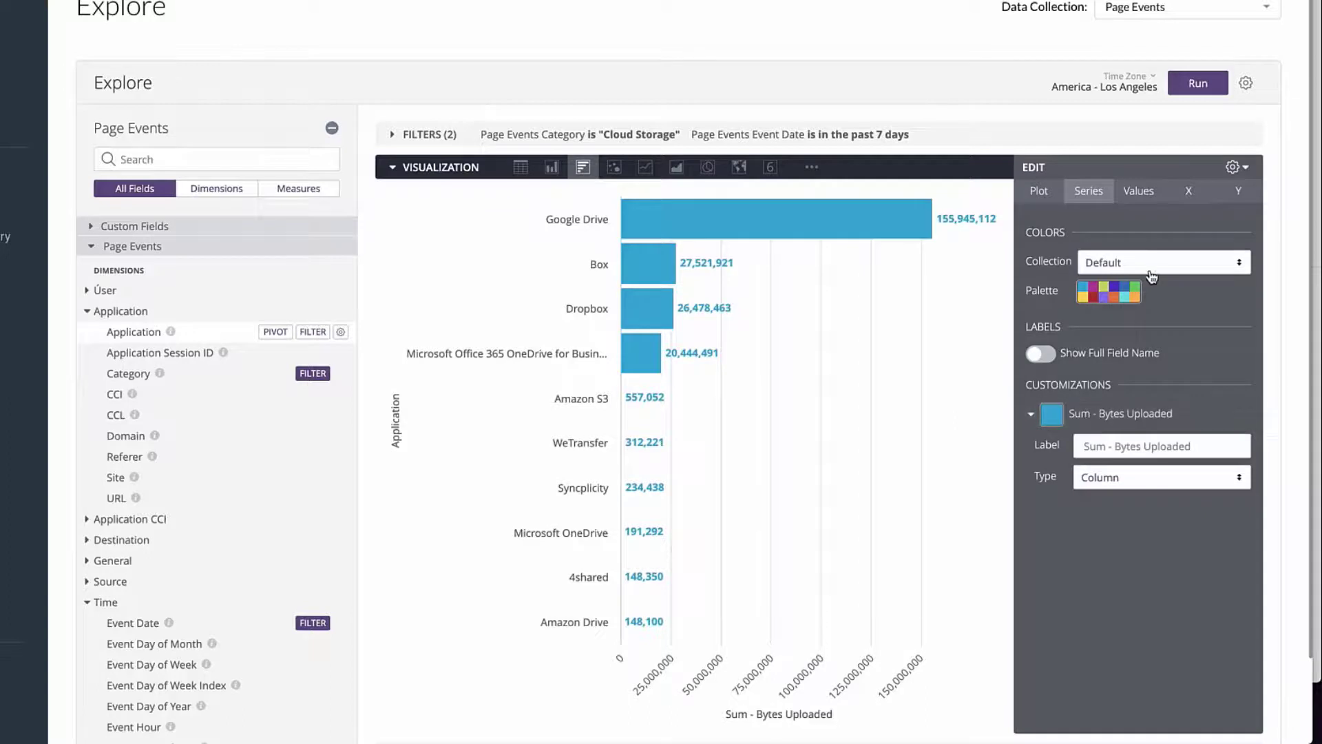
{"action": "left_click", "coordinate": [1187, 191]}
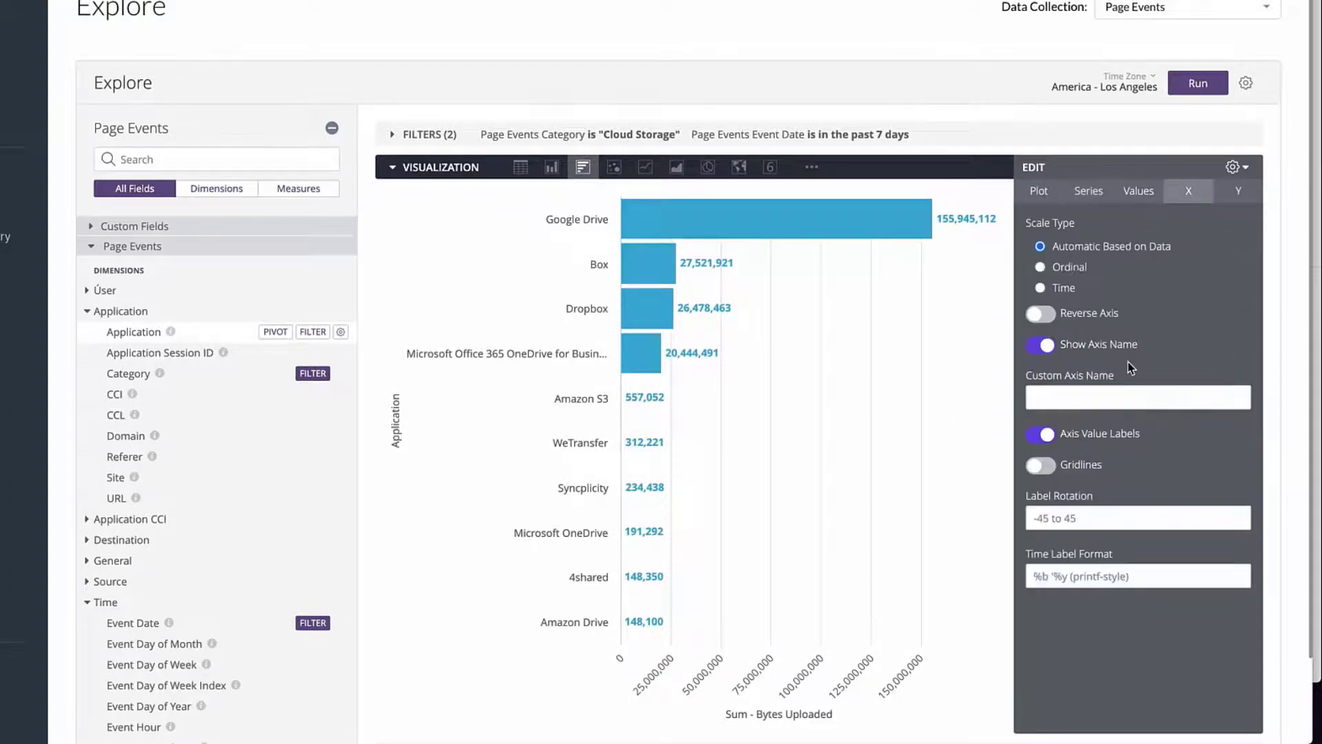
{"action": "left_click", "coordinate": [1238, 191]}
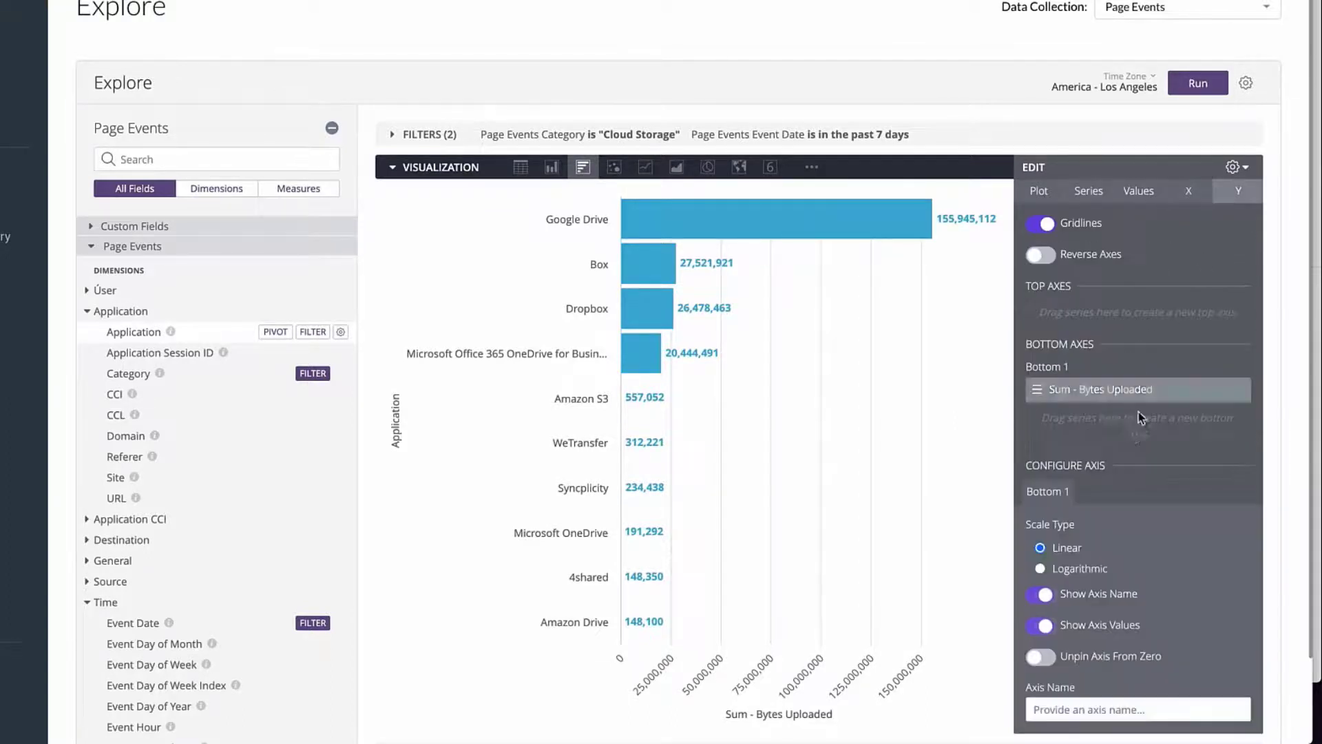
{"action": "scroll", "coordinate": [1136, 419], "scroll_direction": "down", "scroll_amount": 3}
{"action": "left_click", "coordinate": [1246, 168]}
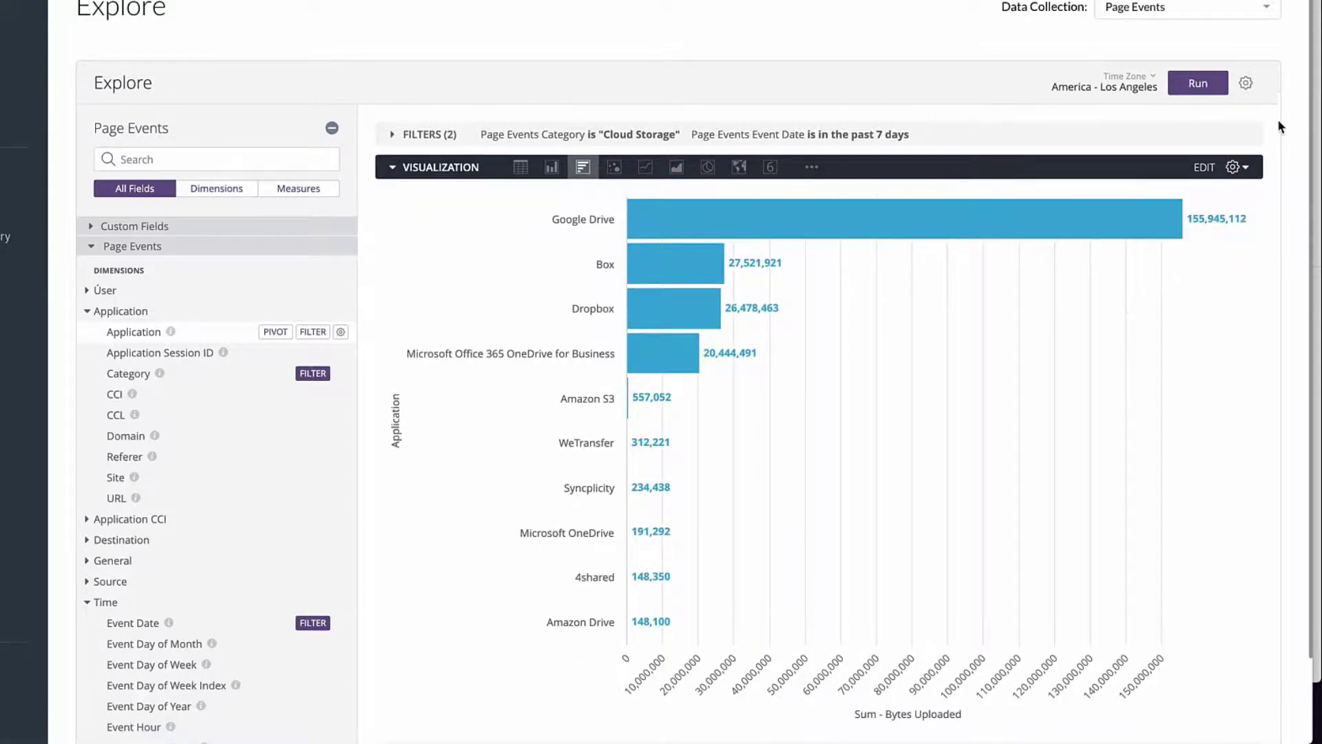
- Choose Save as a Widget from the settings gear menu beside Run
{"action": "left_click", "coordinate": [1246, 83]}
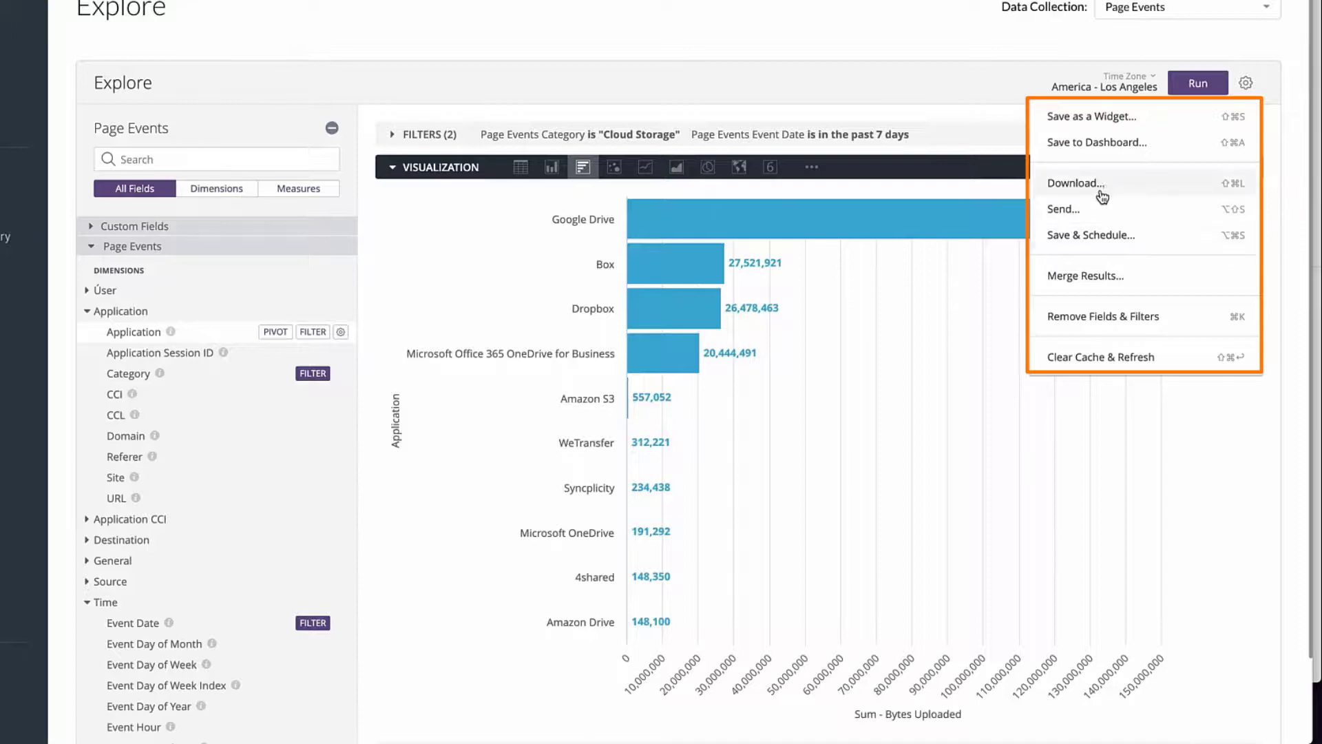
{"action": "left_click", "coordinate": [1108, 118]}
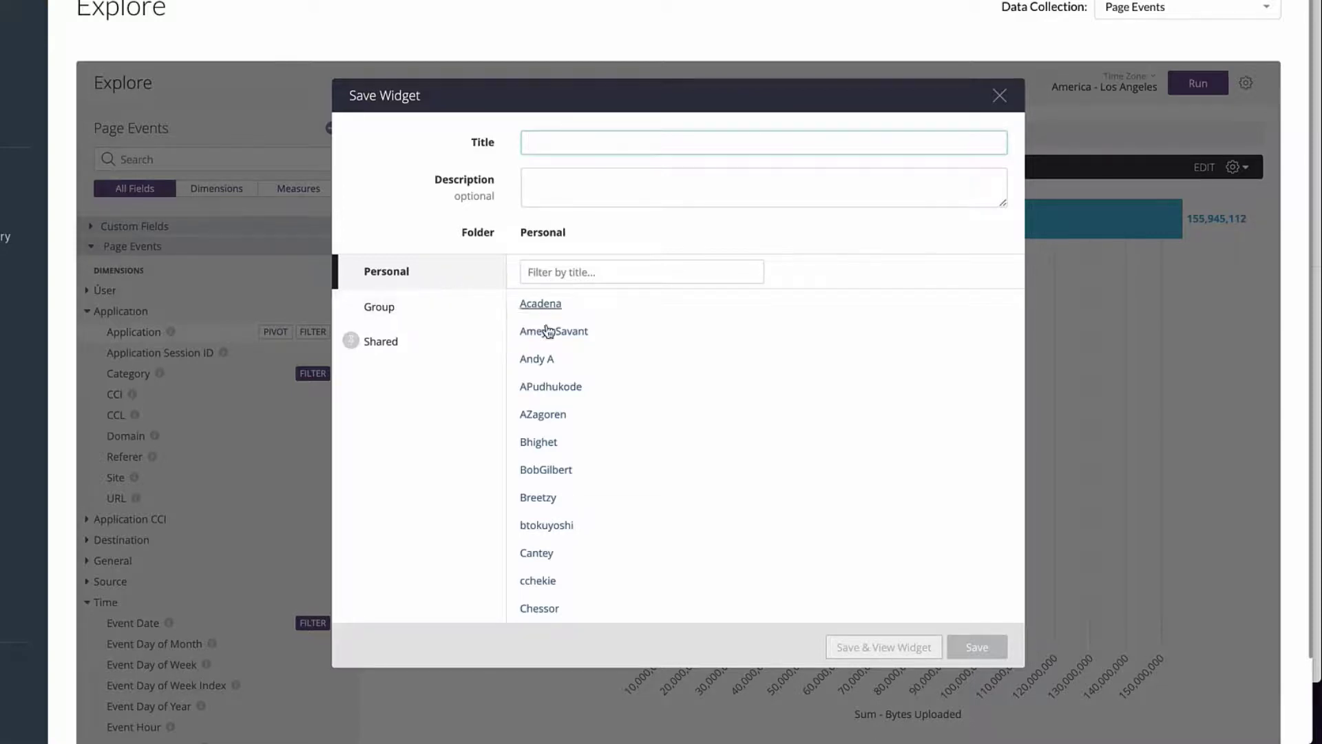
- Save the chart to your personal folder as widget 'Top 10 Cloud Storage Apps'
{"action": "scroll", "coordinate": [581, 394], "scroll_direction": "down", "scroll_amount": 10}
{"action": "left_click", "coordinate": [758, 272]}
{"action": "type", "text": "zhan"}
{"action": "left_click", "coordinate": [539, 304]}
{"action": "left_click", "coordinate": [555, 139]}
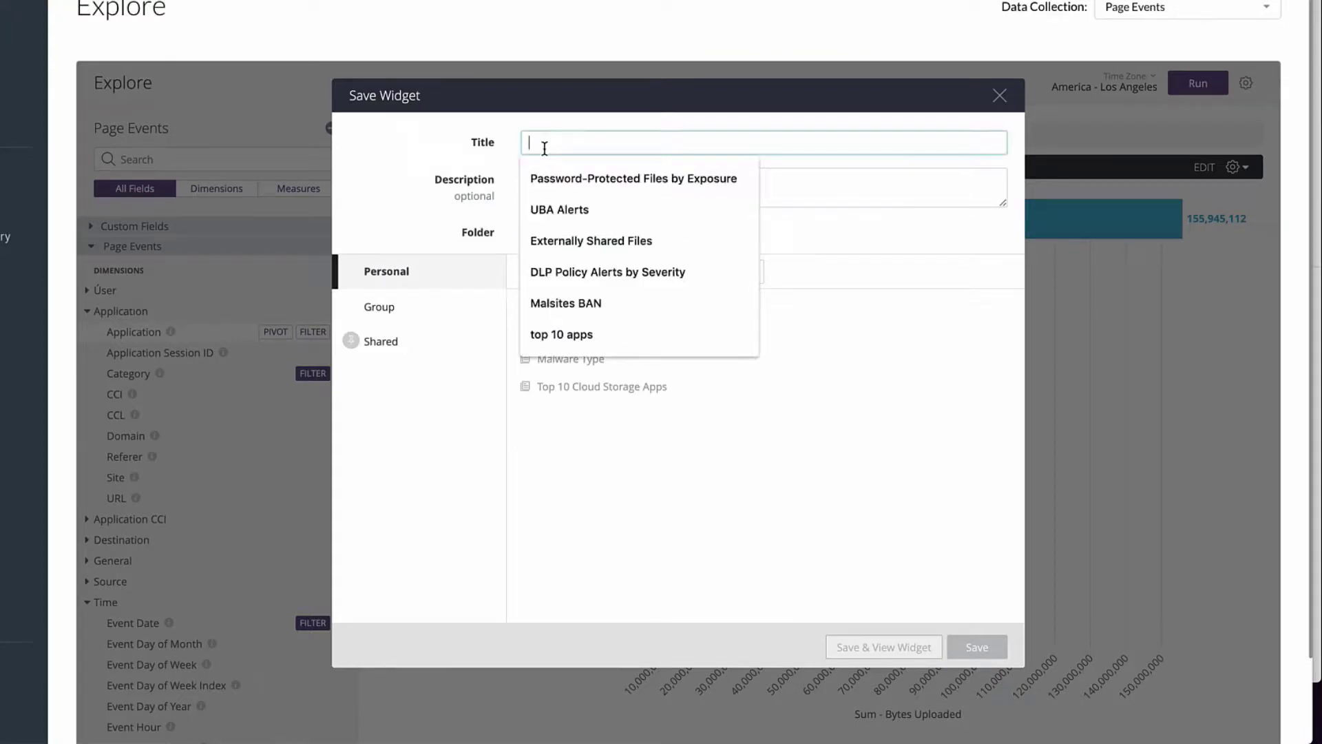
{"action": "type", "text": "top 10 "}
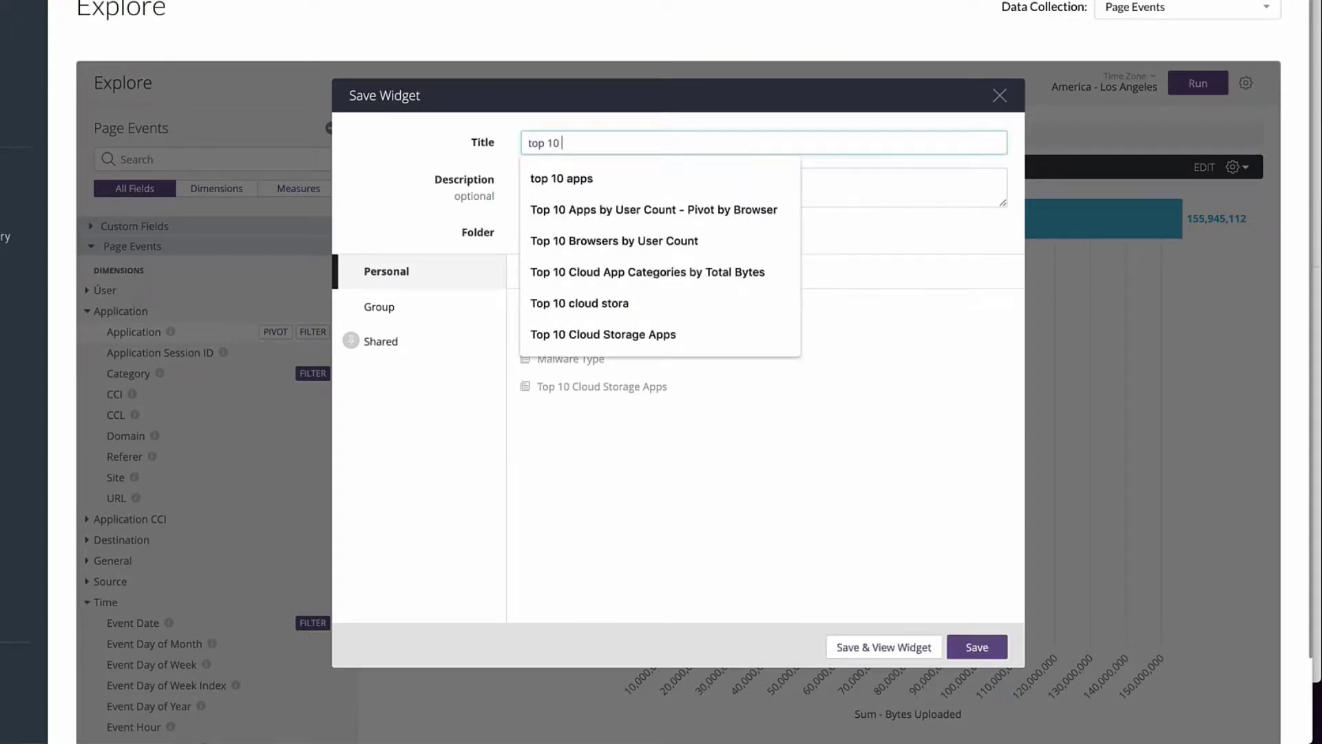
{"action": "type", "text": "Cloud Storage Apps"}
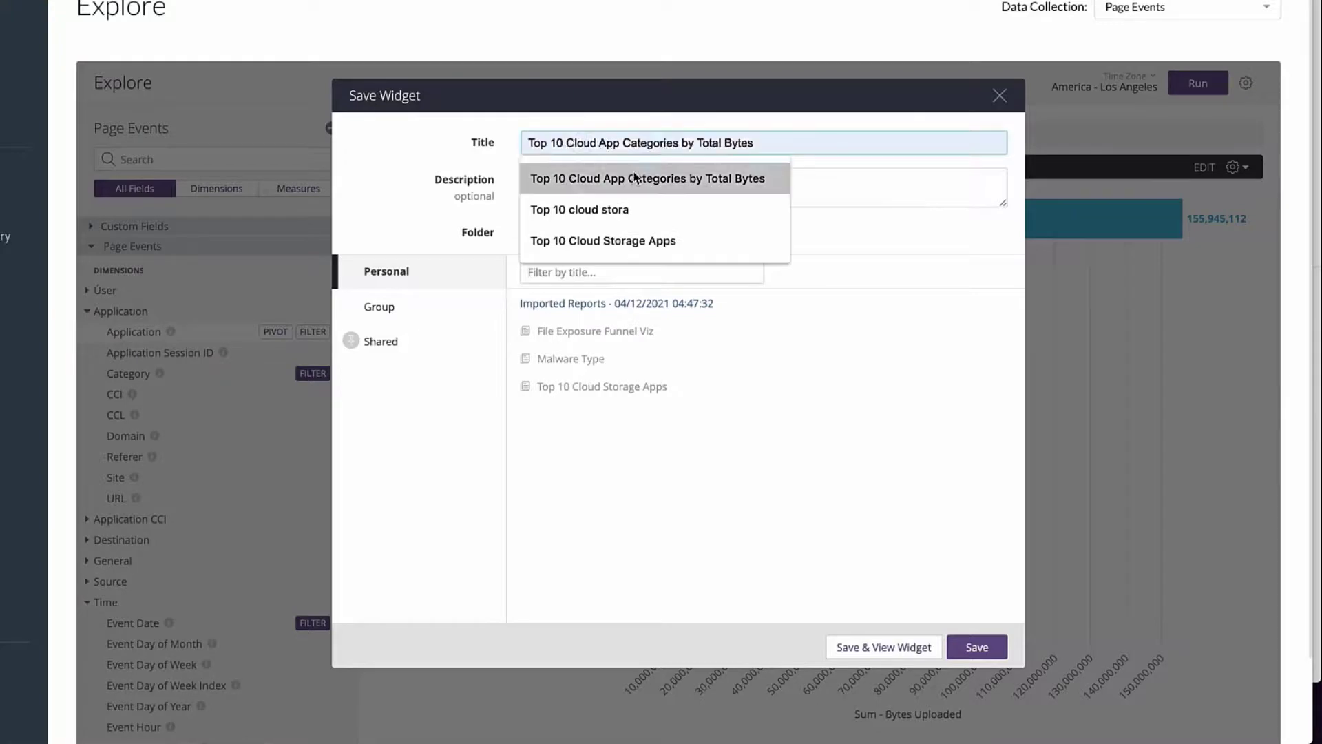
{"action": "left_click", "coordinate": [605, 241]}
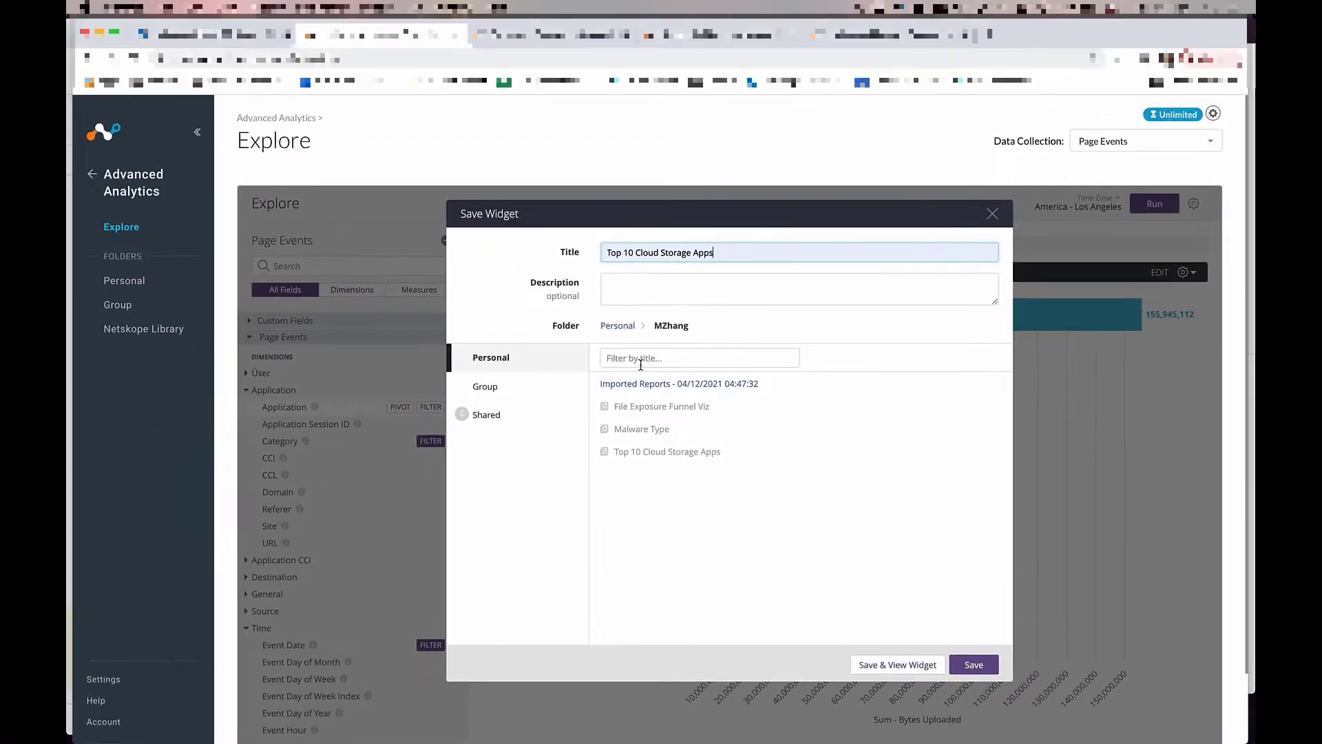
{"action": "left_click", "coordinate": [886, 666]}
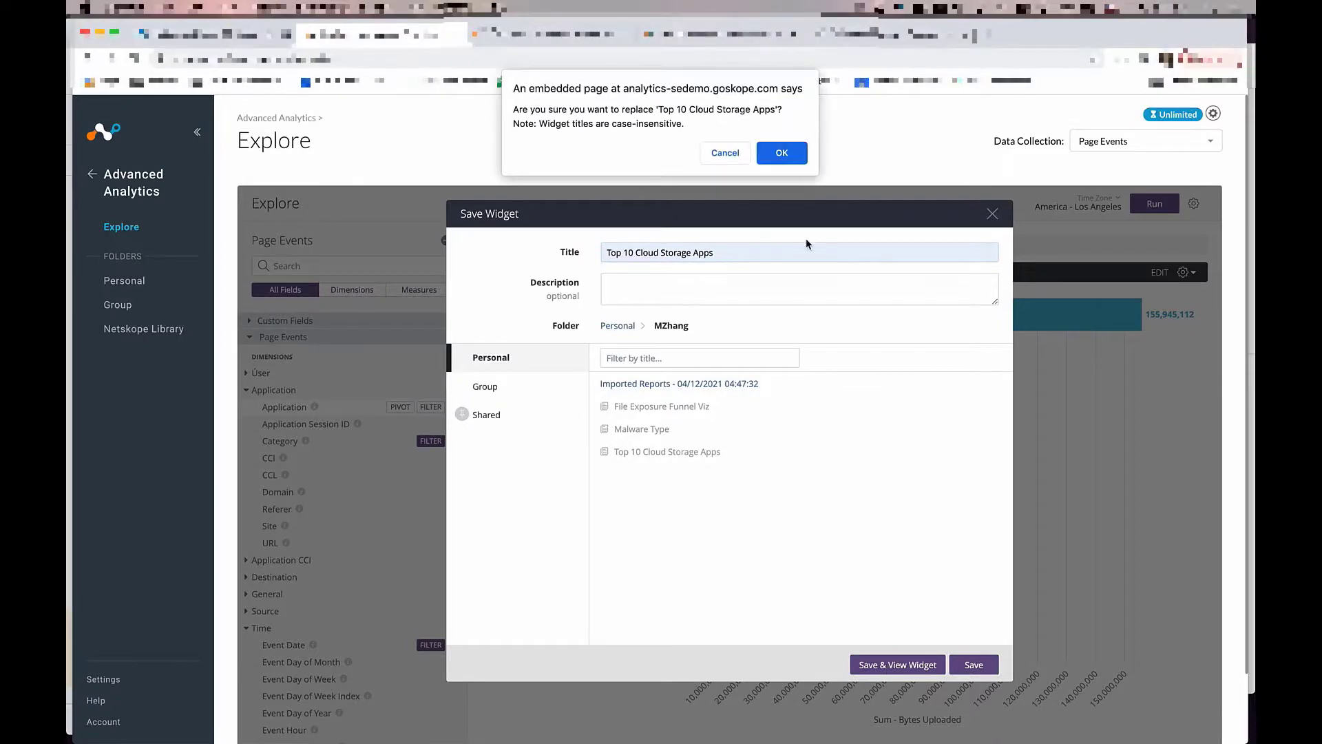
- Confirm replacing the existing widget named Top 10 Cloud Storage Apps
{"action": "left_click", "coordinate": [791, 160]}
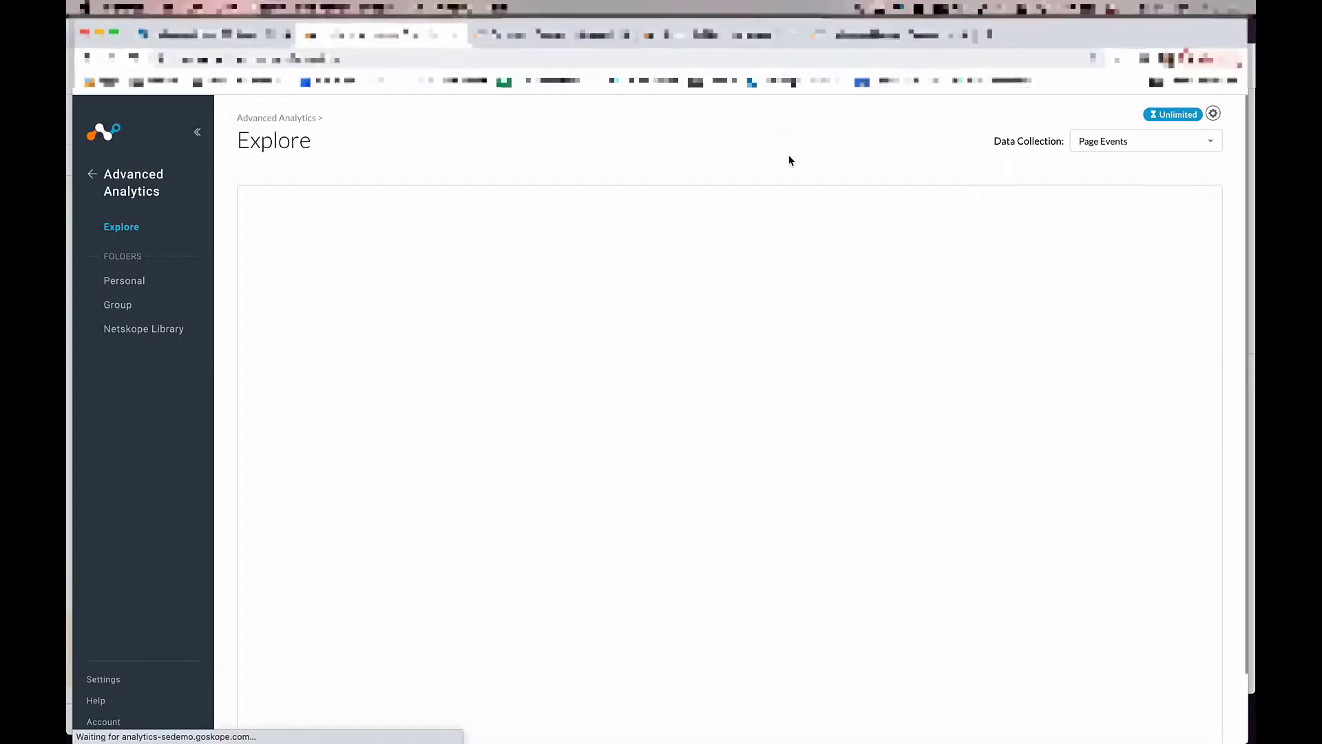